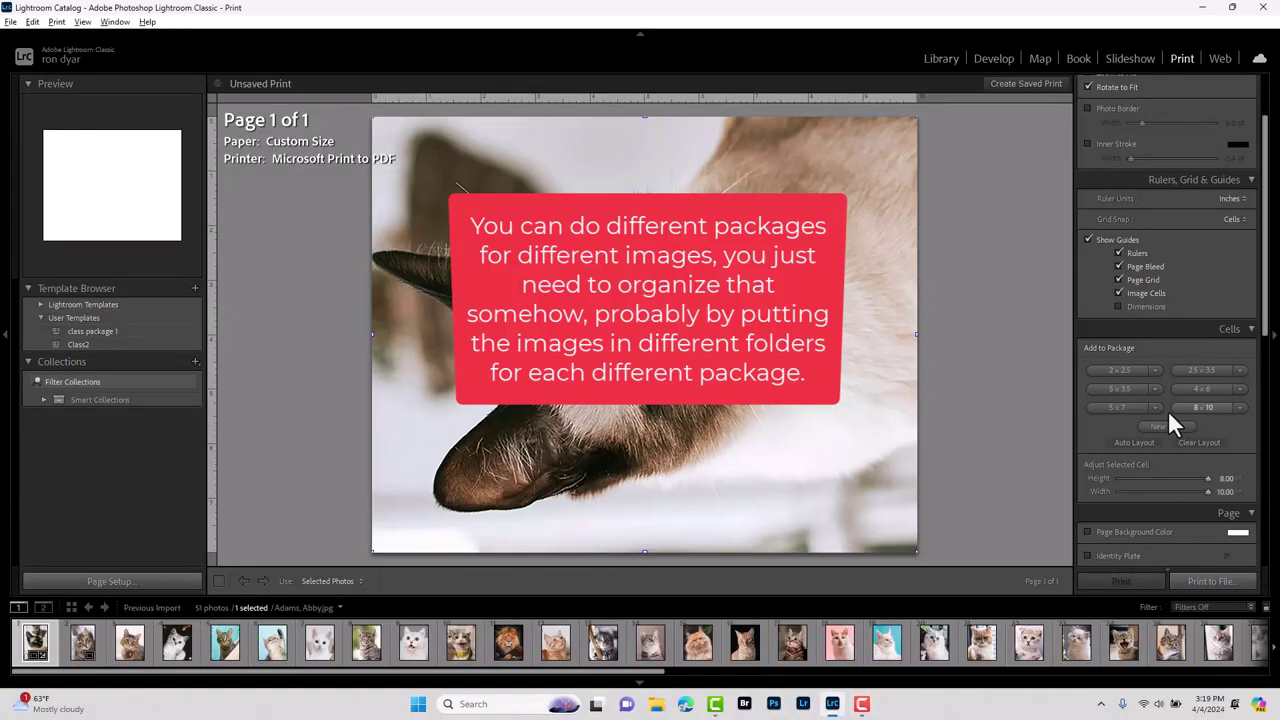
Add a second page of 5x7 cells and a third page of 2.5x3.5 wallet cells
left_click(1160, 426)
left_click(1118, 407)
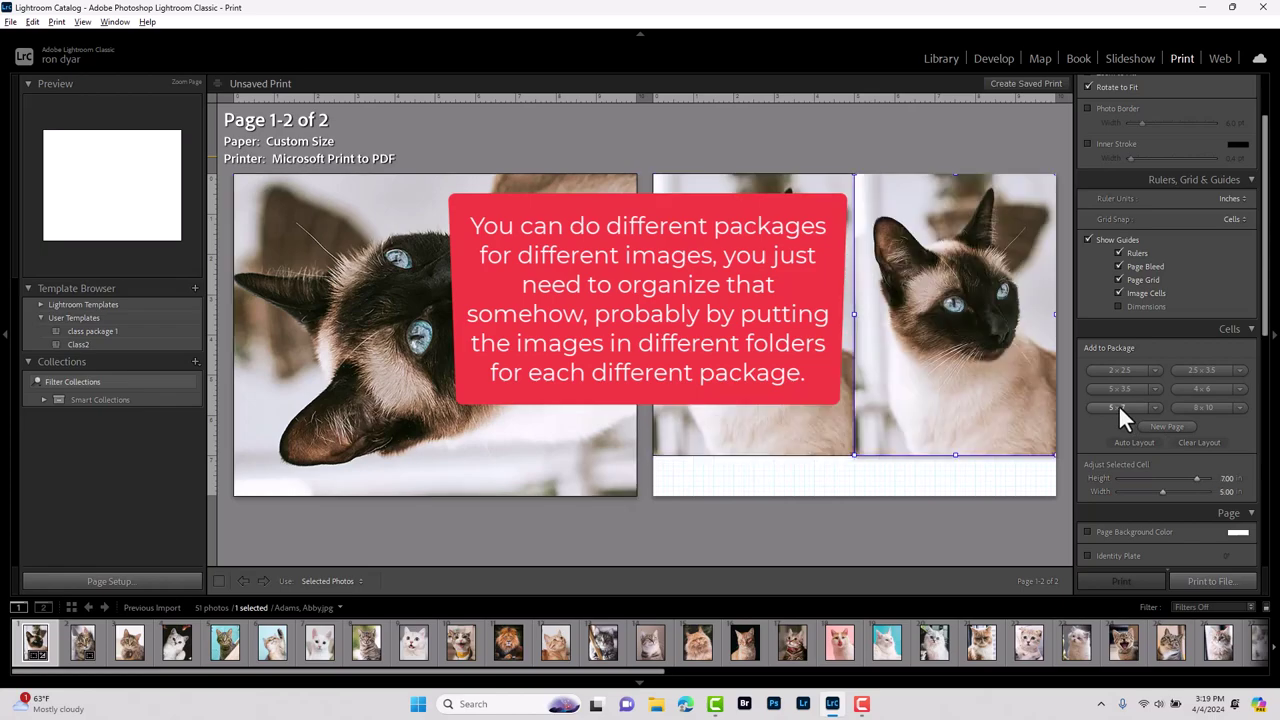
left_click(1172, 424)
left_click(1209, 366)
left_click(1209, 366)
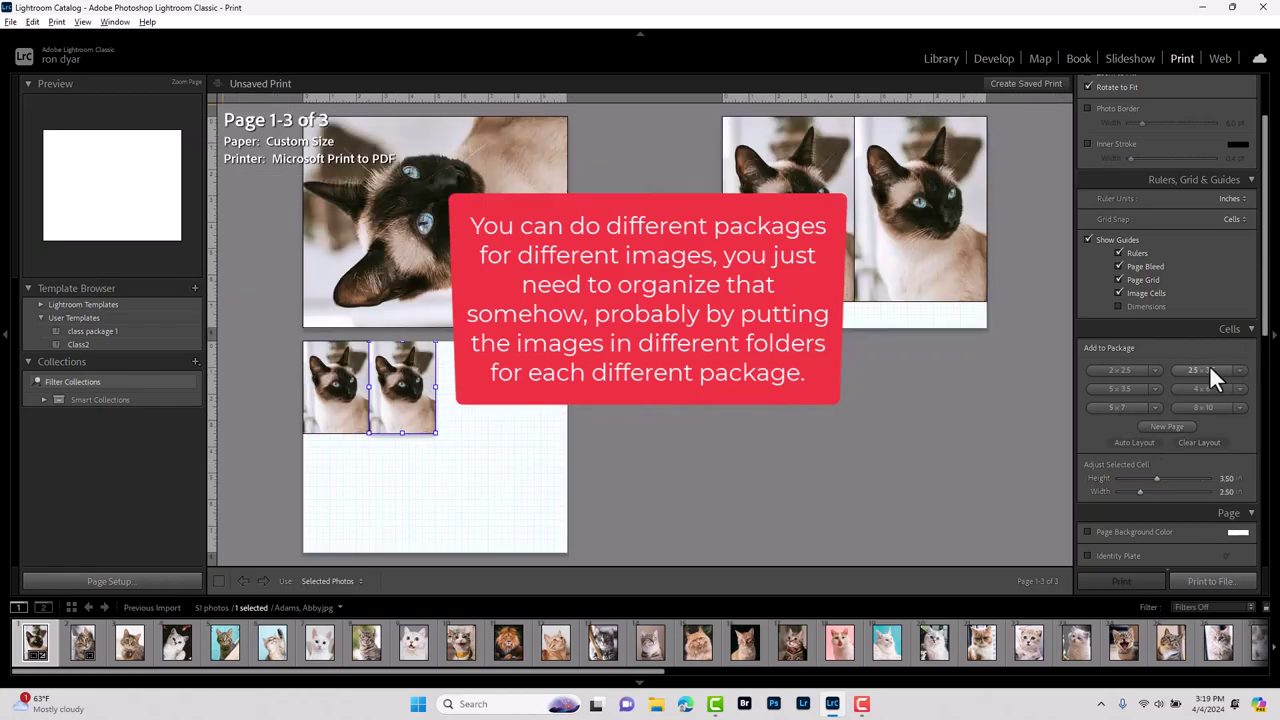
left_click(1209, 366)
left_click(1209, 366)
left_click(1209, 366)
left_click(1209, 366)
left_click(1209, 366)
left_click(1209, 366)
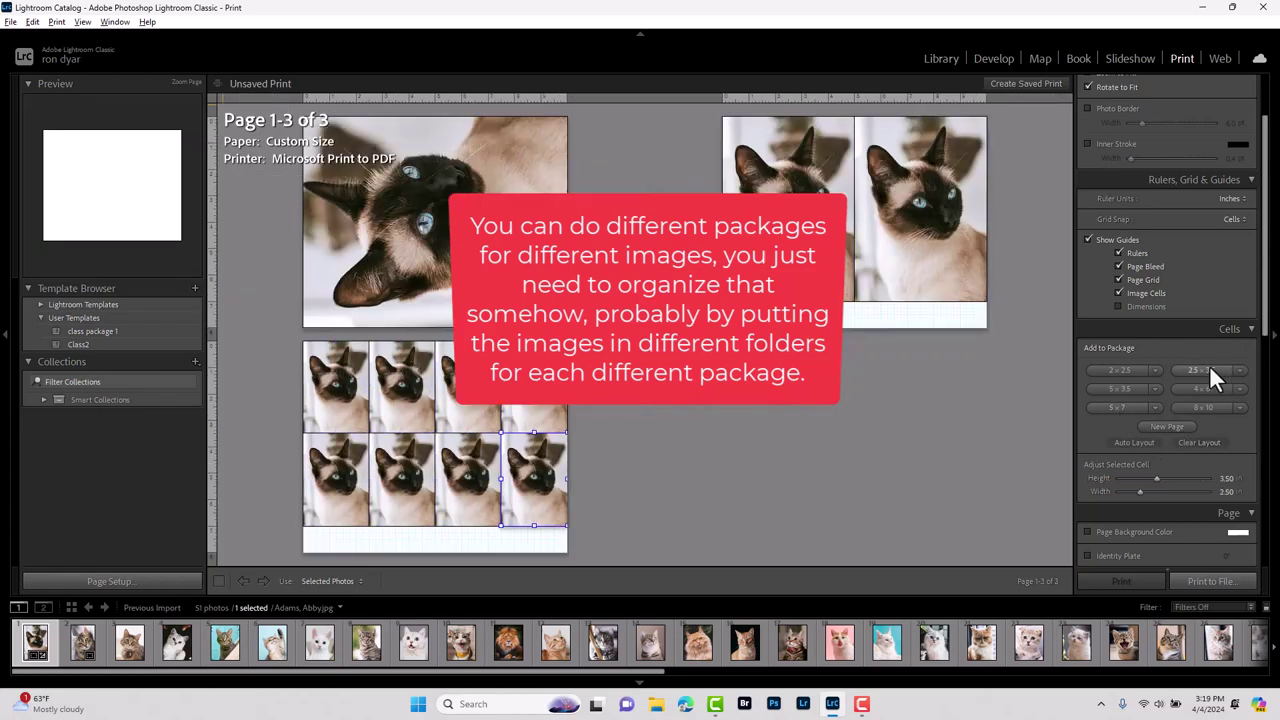
Preview the package with several cat photos from the filmstrip, from the tabby kitten onward
left_click(70, 640)
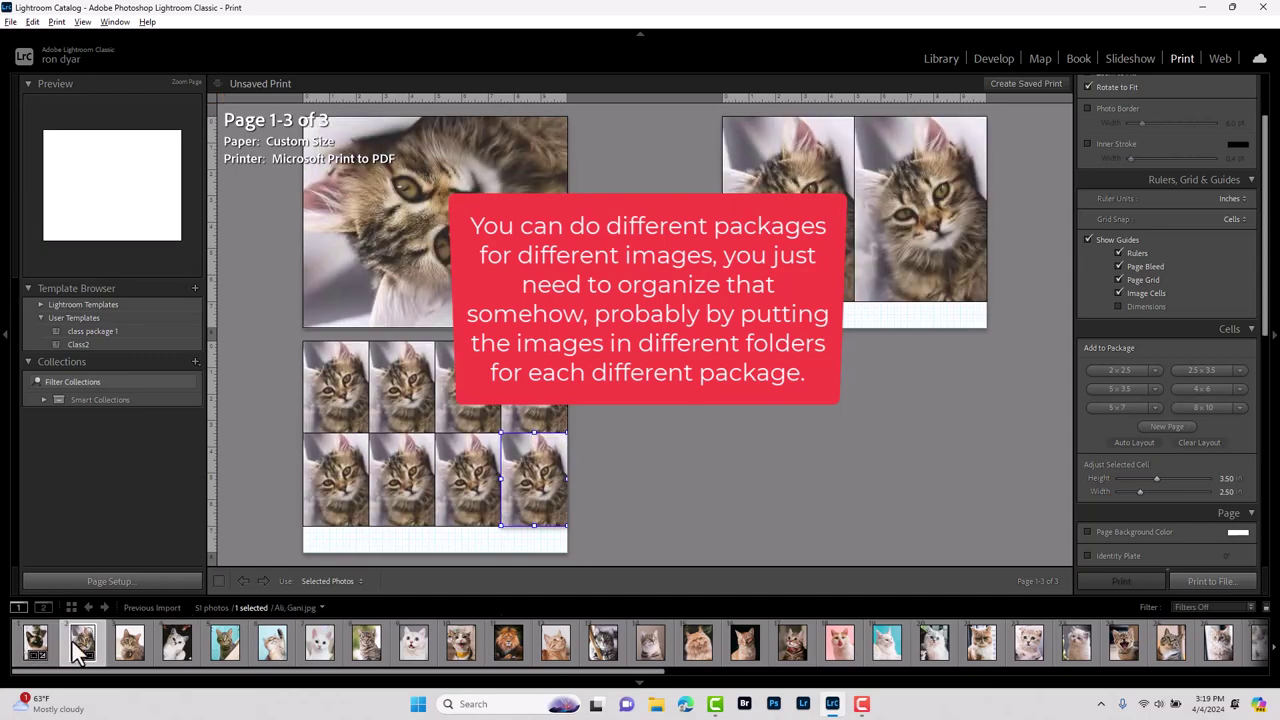
left_click(137, 645)
left_click(180, 642)
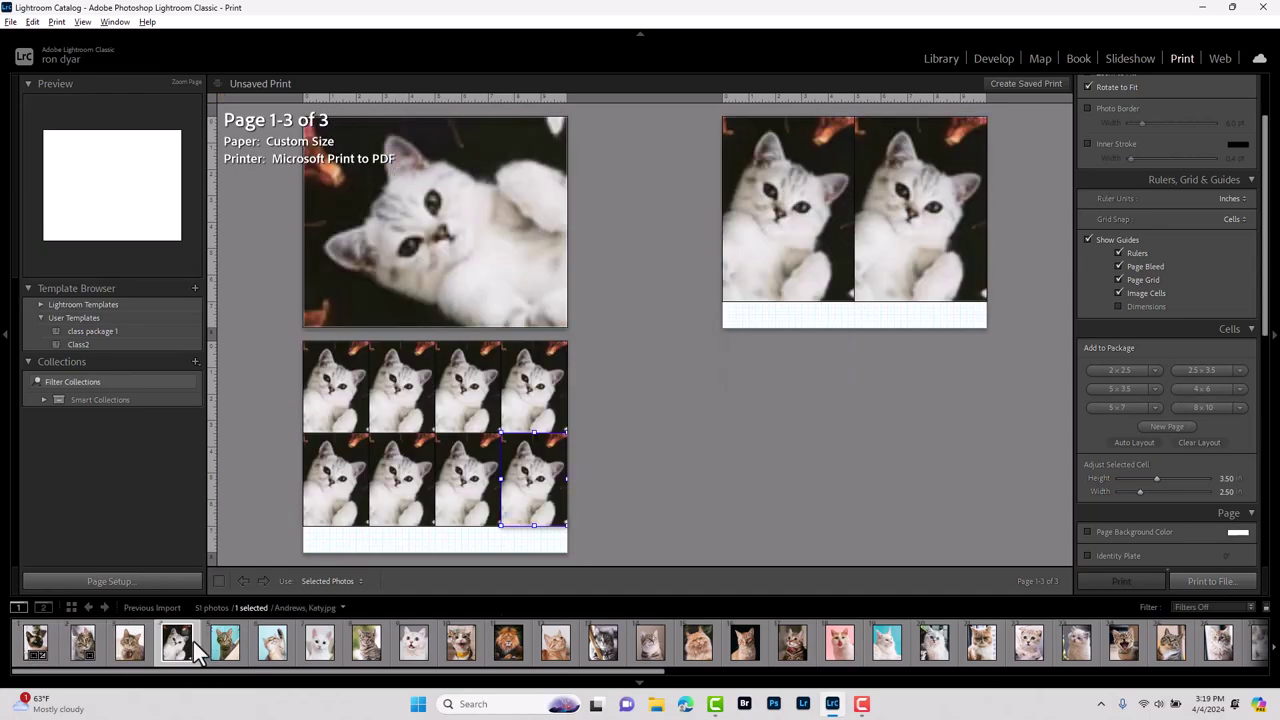
left_click(225, 645)
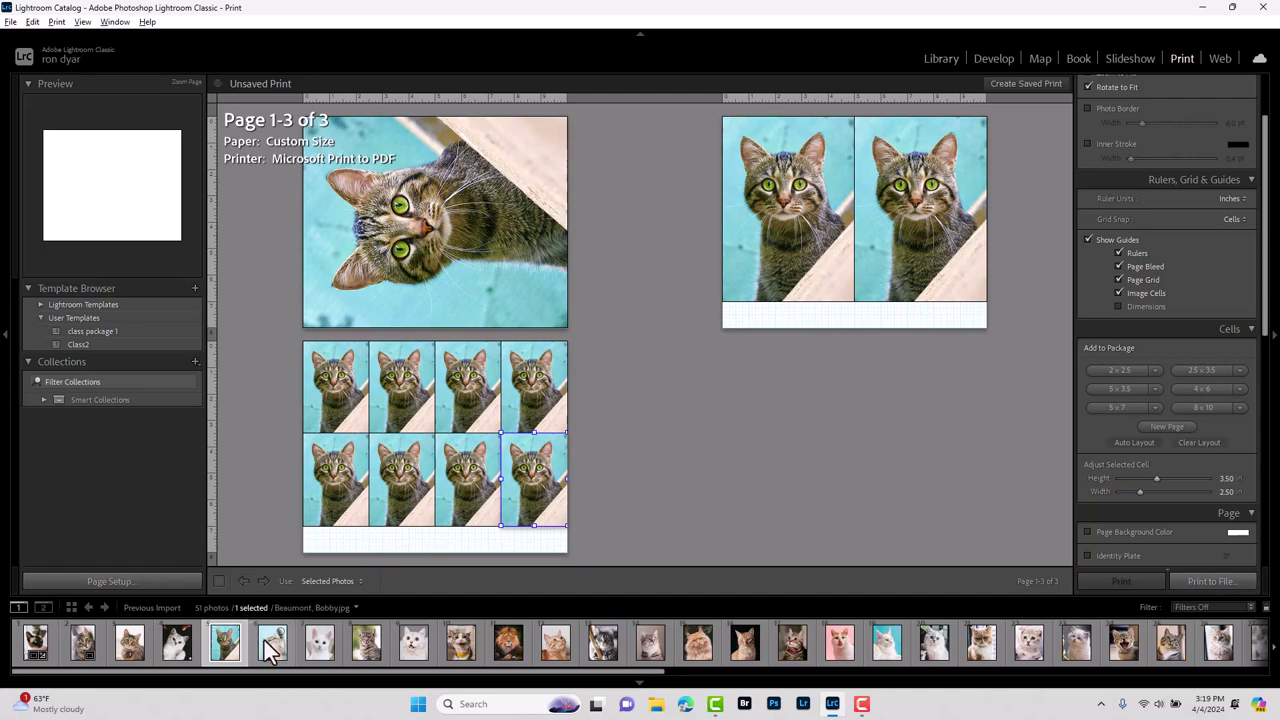
left_click(272, 645)
left_click(321, 647)
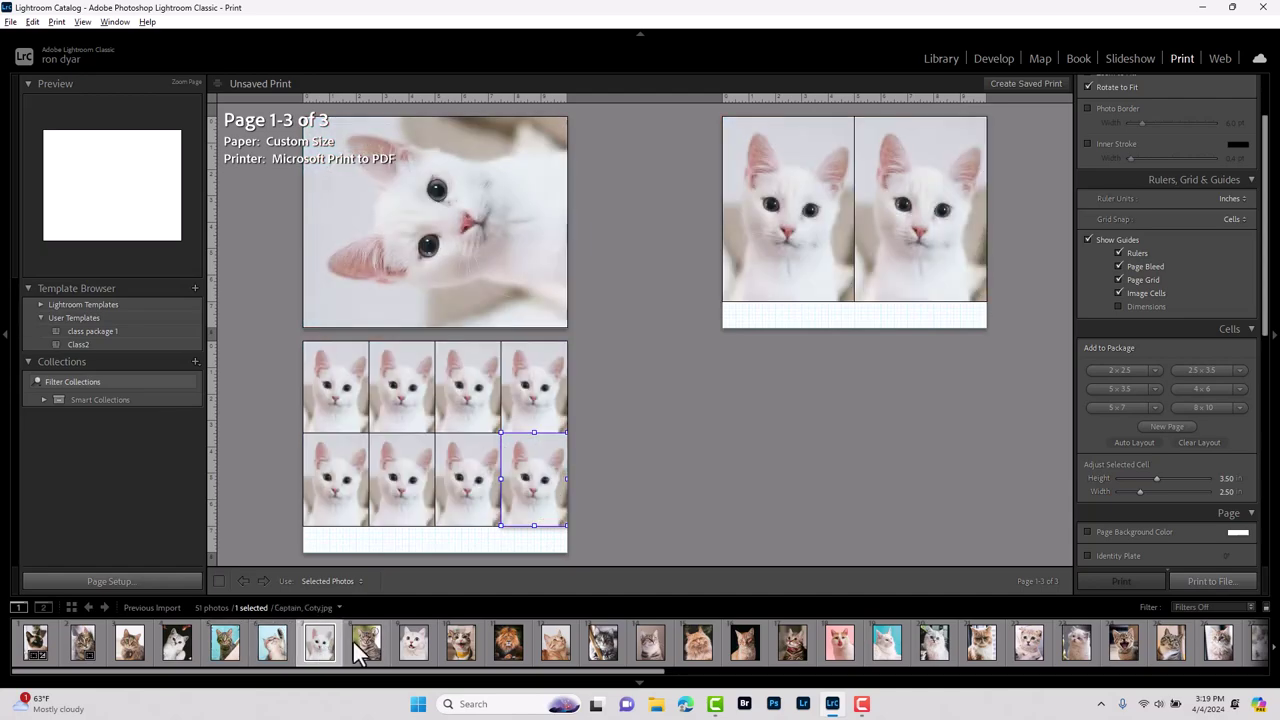
left_click(368, 645)
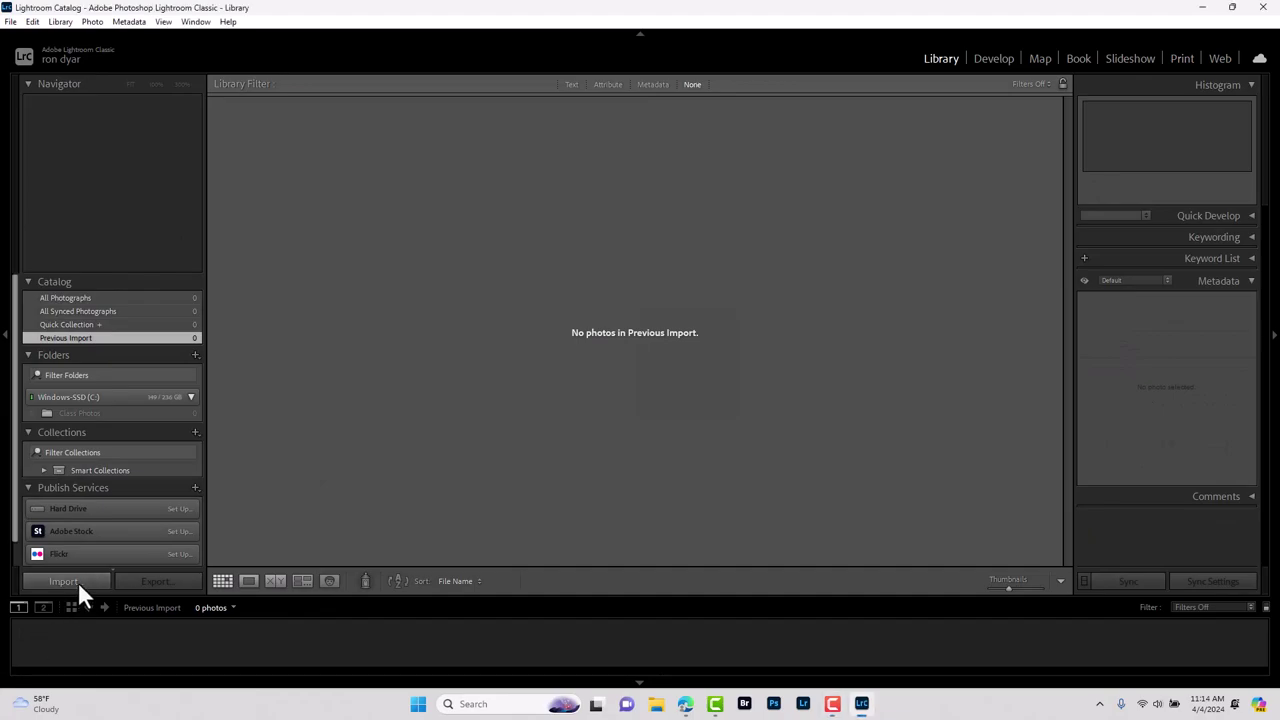
Import the 51 cat photos from the Desktop's Class Photos folder
left_click(79, 587)
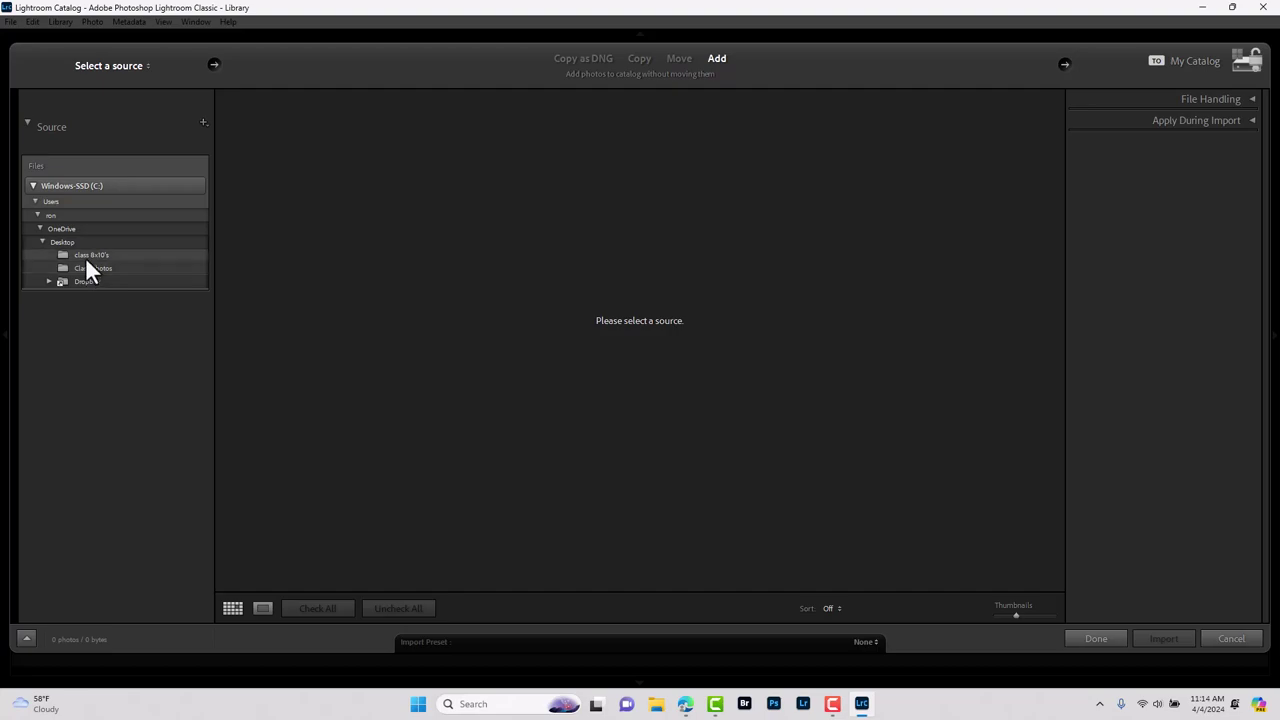
left_click(85, 267)
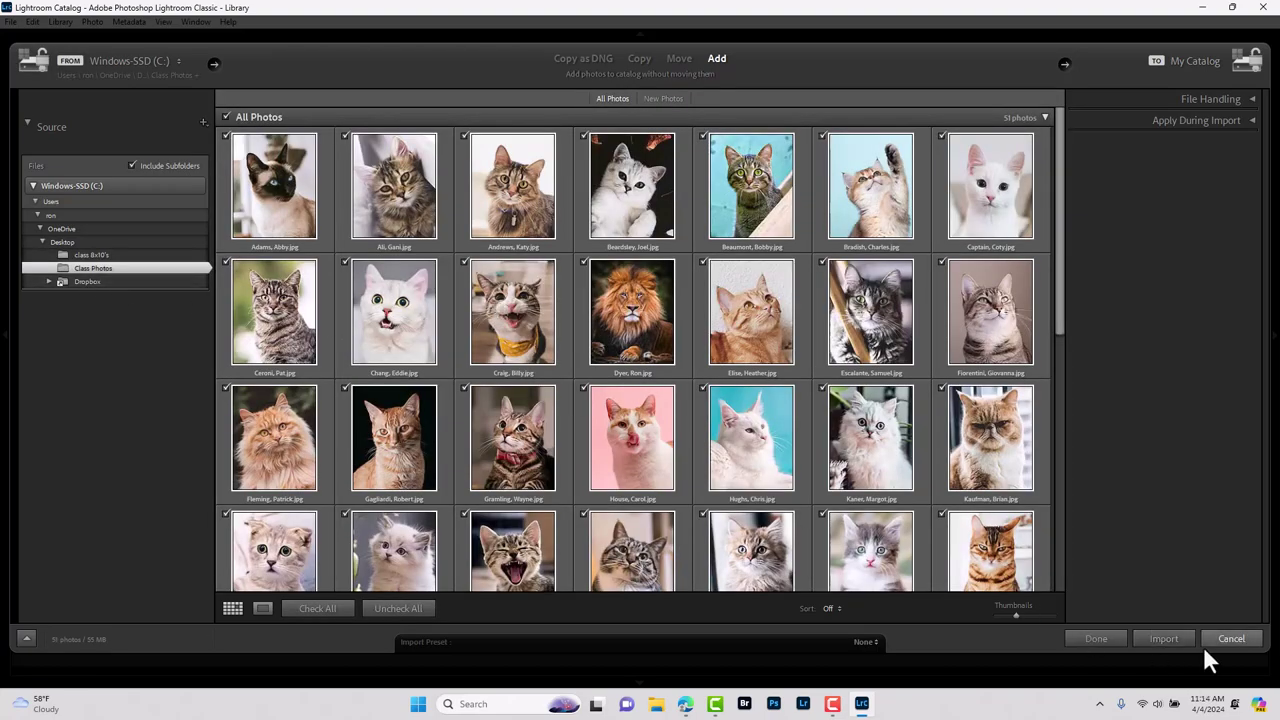
left_click(1156, 638)
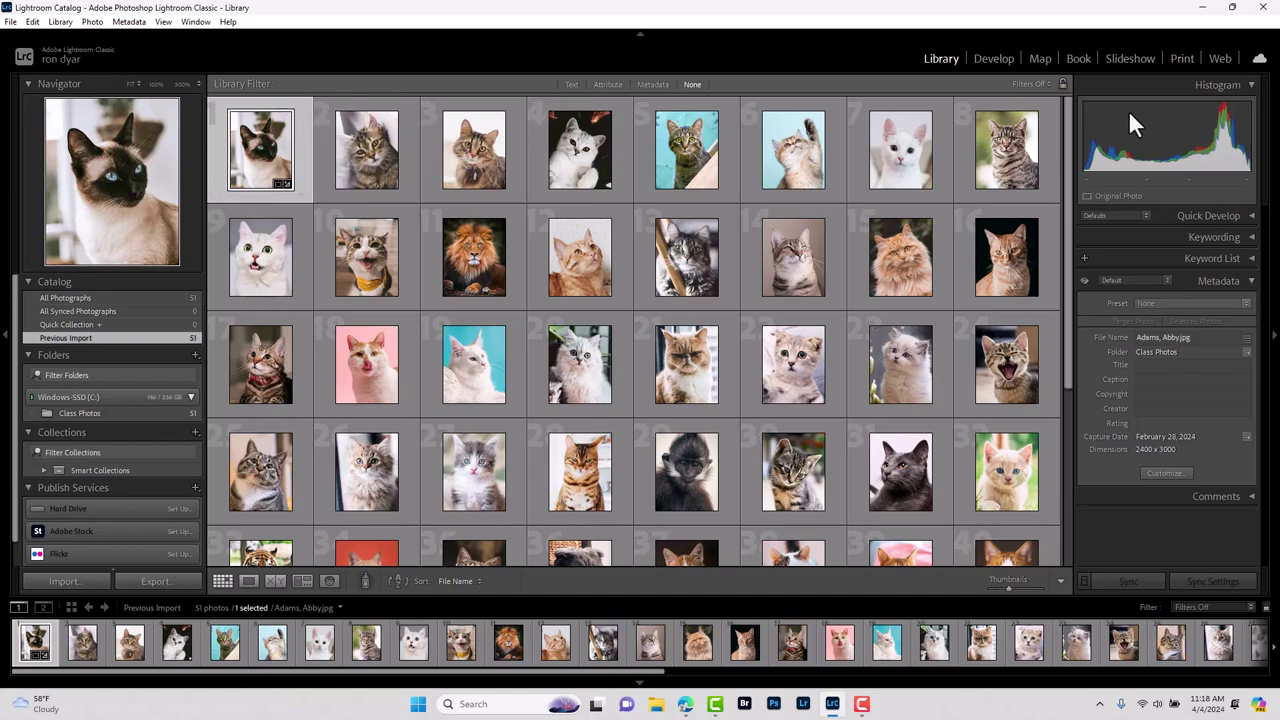
Switch to the Develop module with the Siamese cat photo
left_click(993, 59)
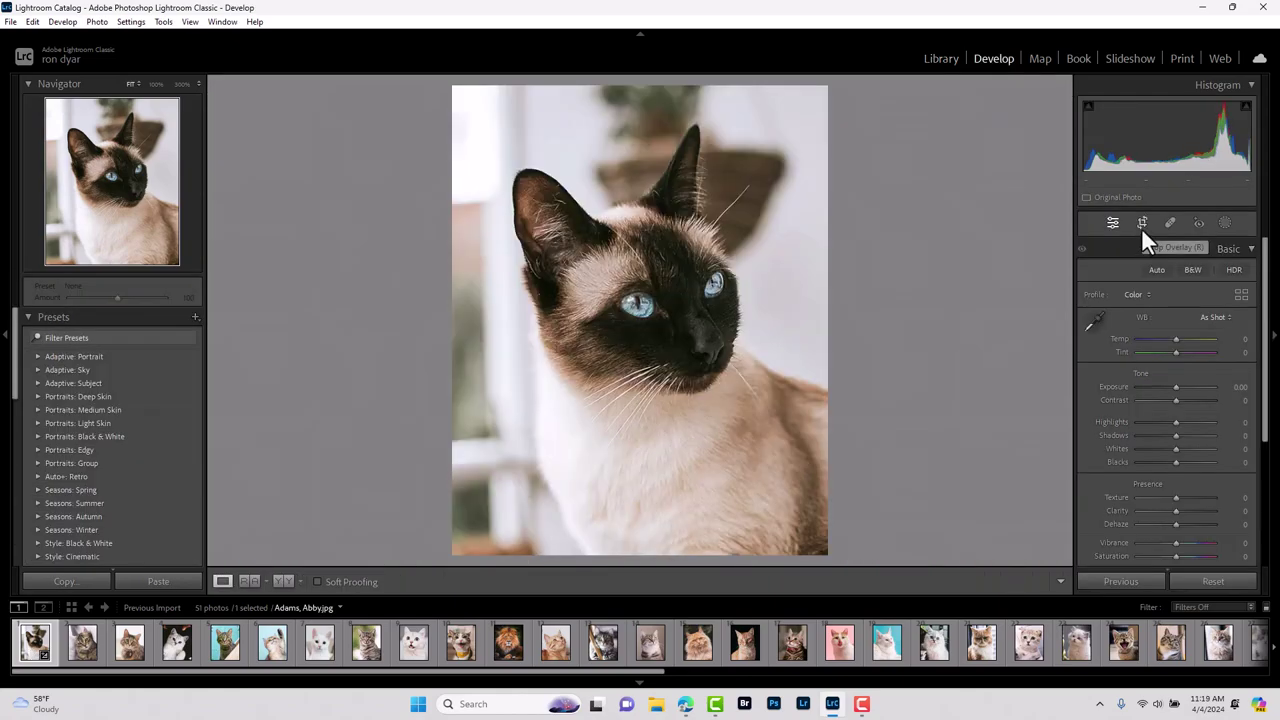
Crop the Siamese photo to a locked 2 x 3 / 4 x 6 aspect ratio, trying 5 x 7 first
left_click(1142, 224)
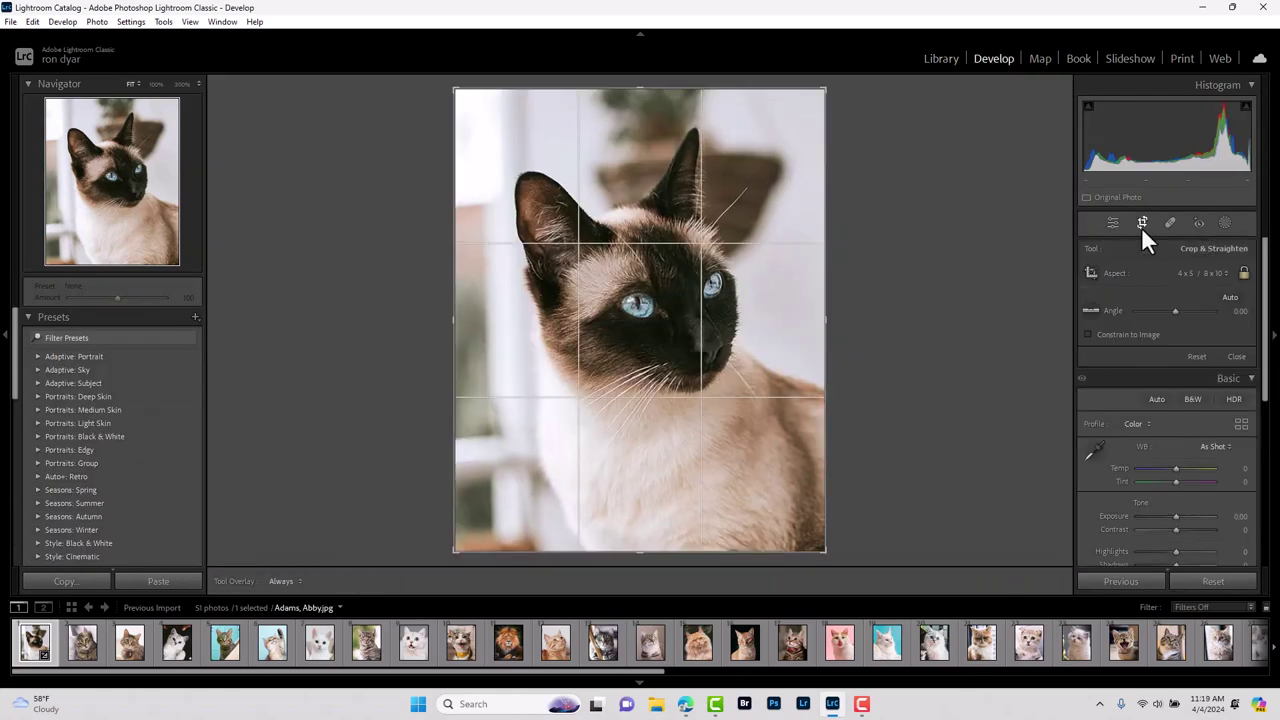
left_click(1188, 273)
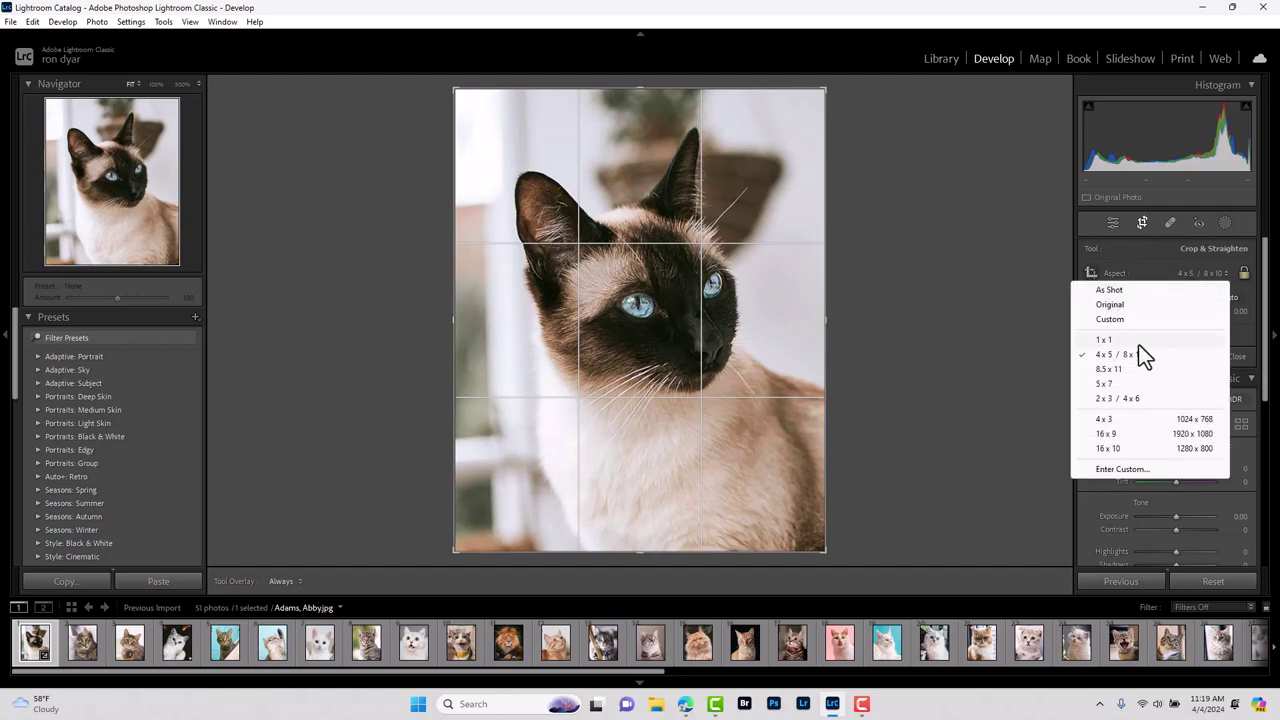
left_click(1106, 384)
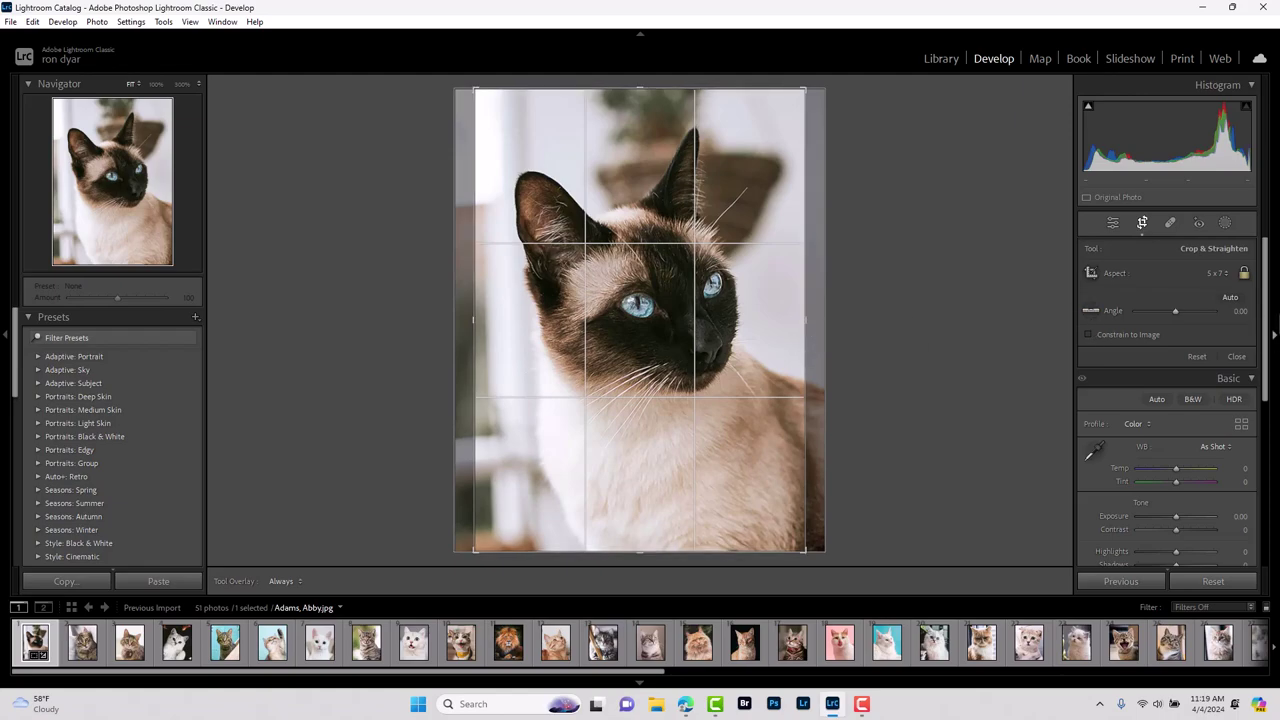
left_click(1212, 271)
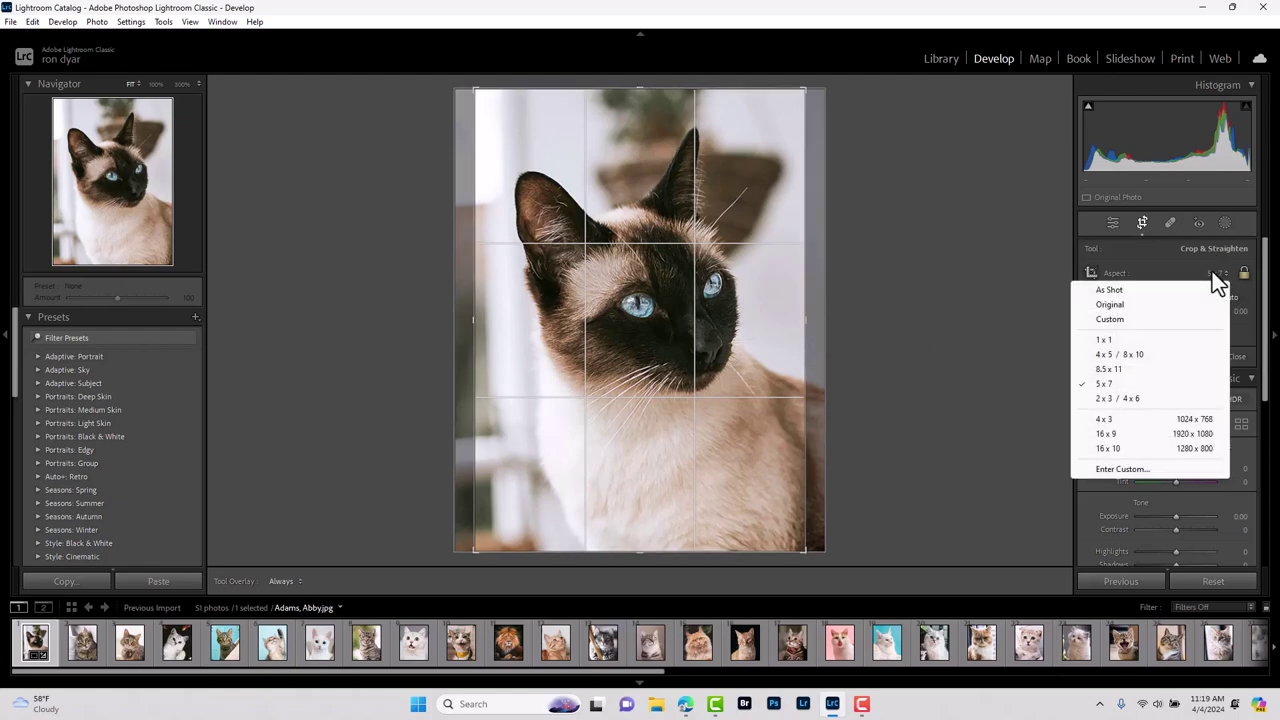
left_click(1137, 402)
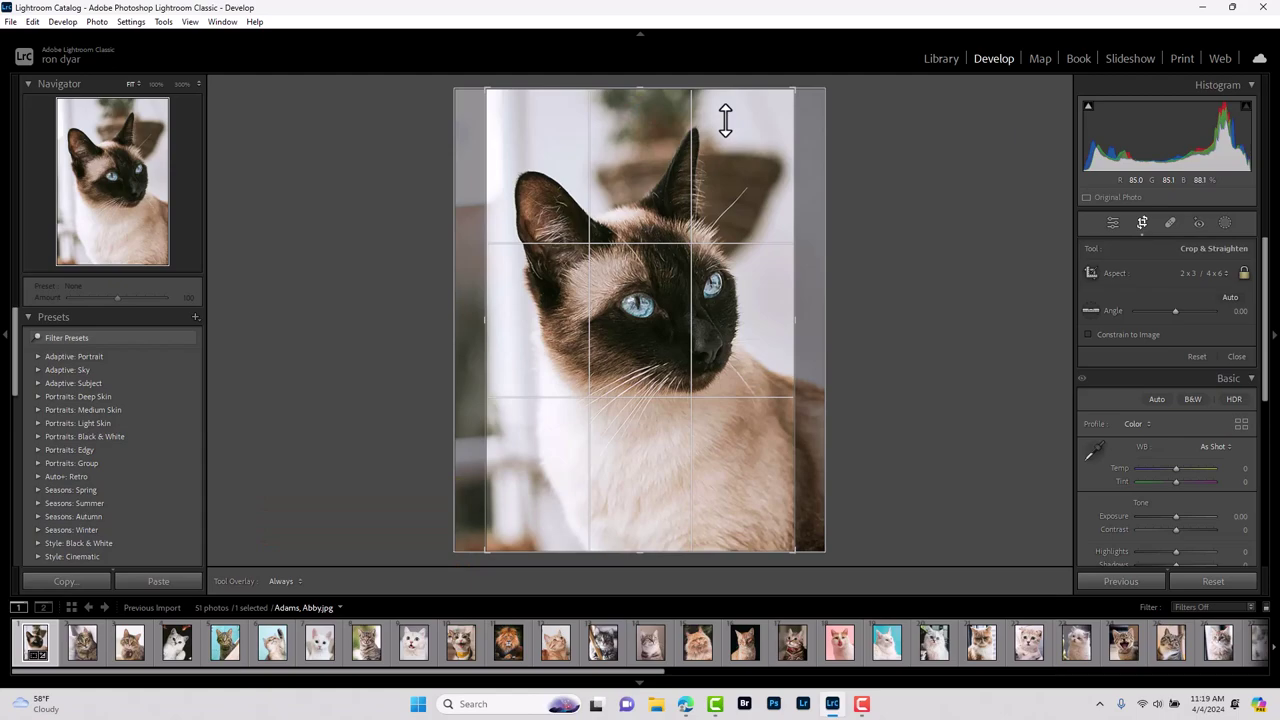
Select the tabby kitten and crop it to 2 x 3 / 4 x 6, trying 5 x 7 first
left_click(84, 648)
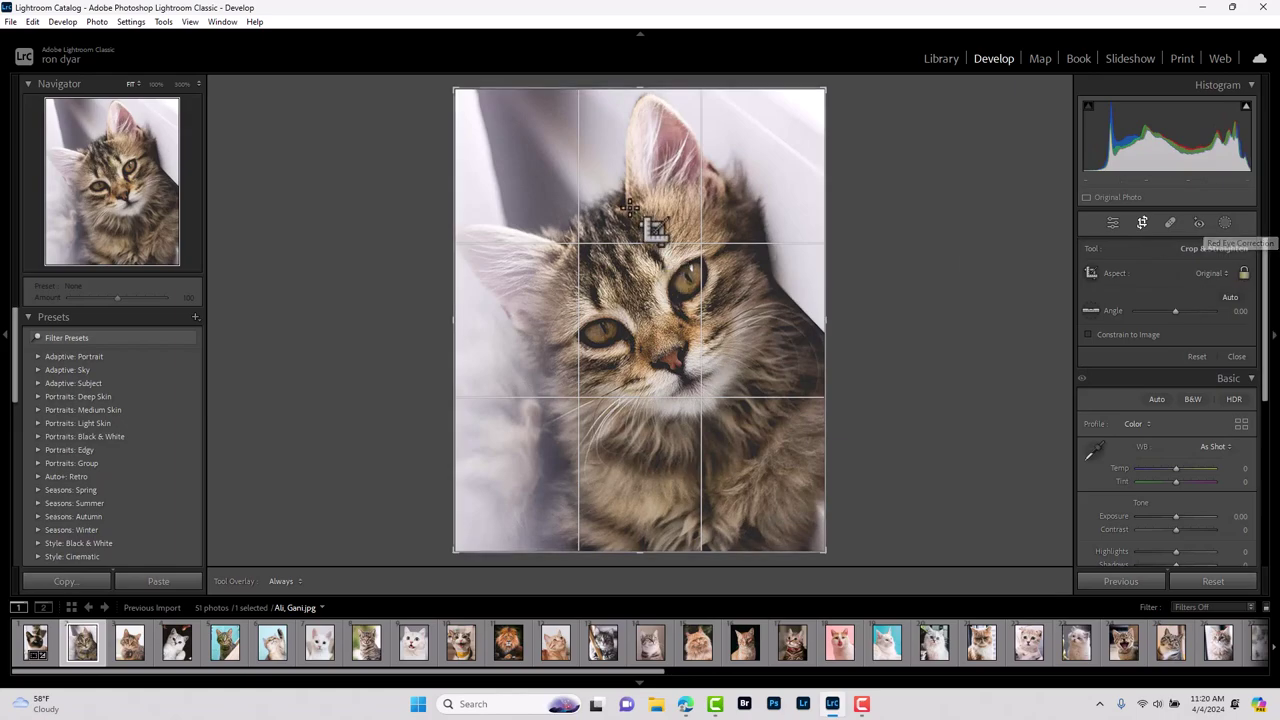
left_click(1206, 272)
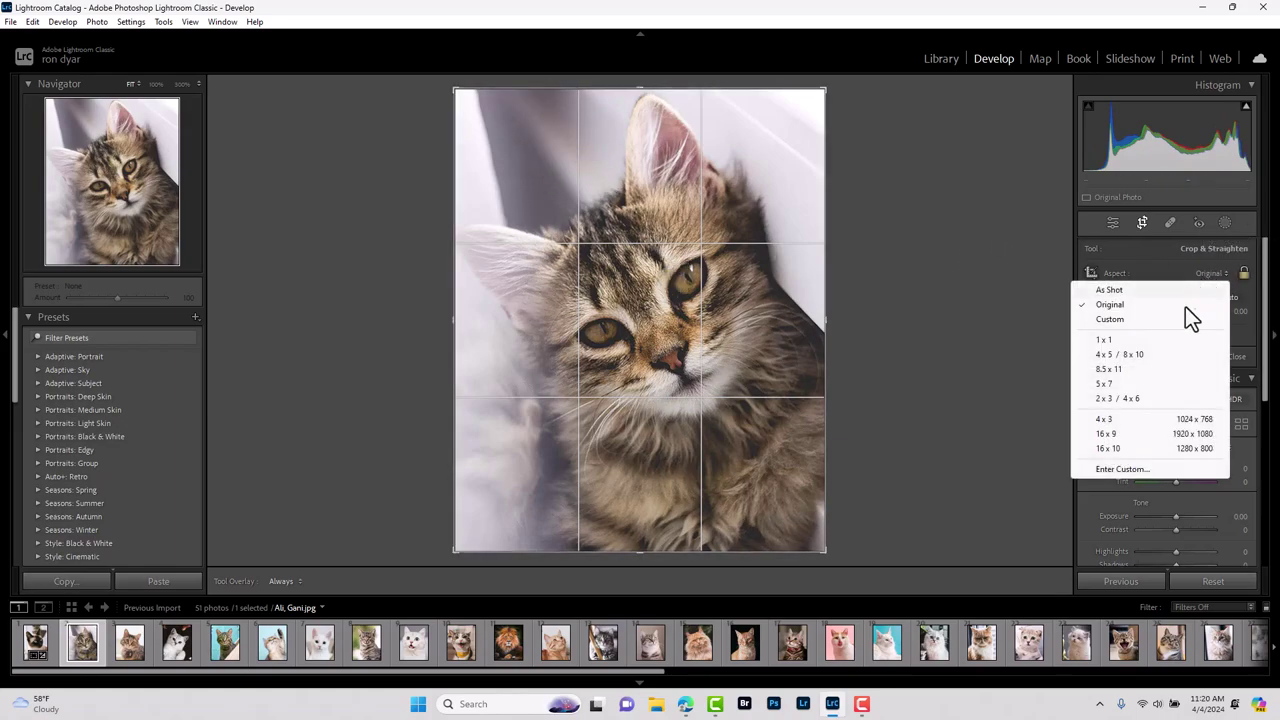
left_click(1104, 384)
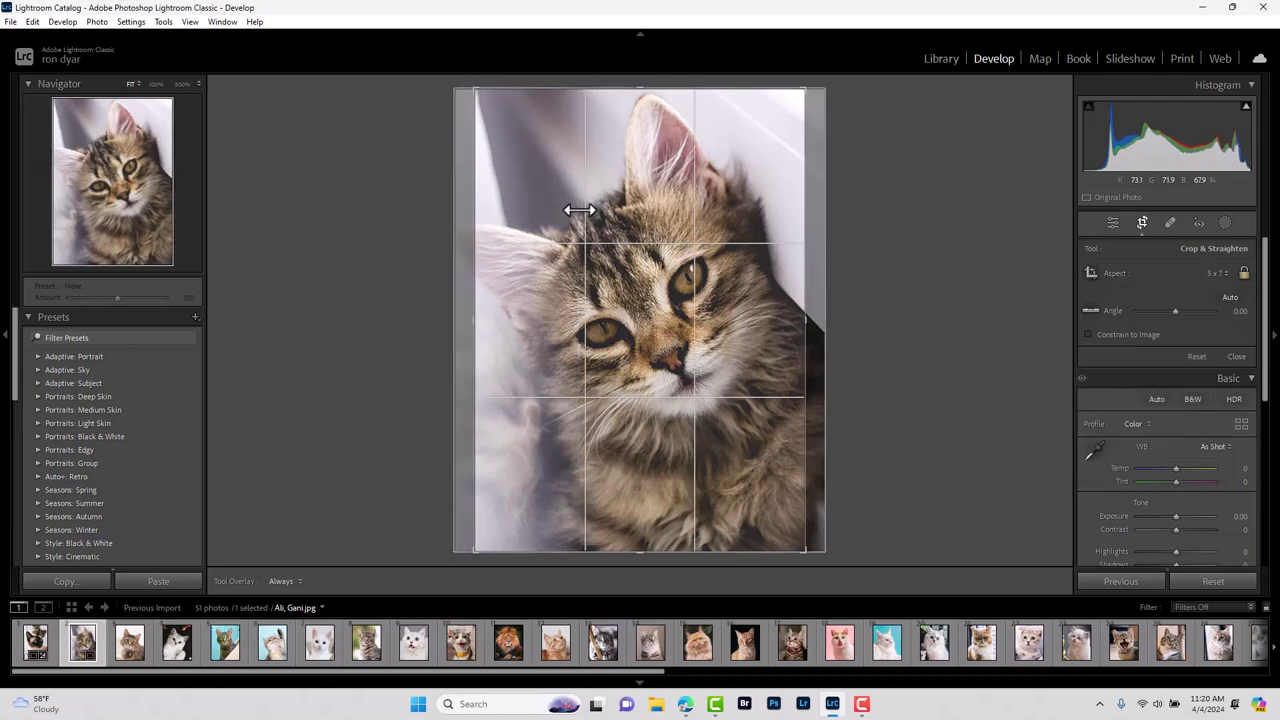
left_click(1176, 274)
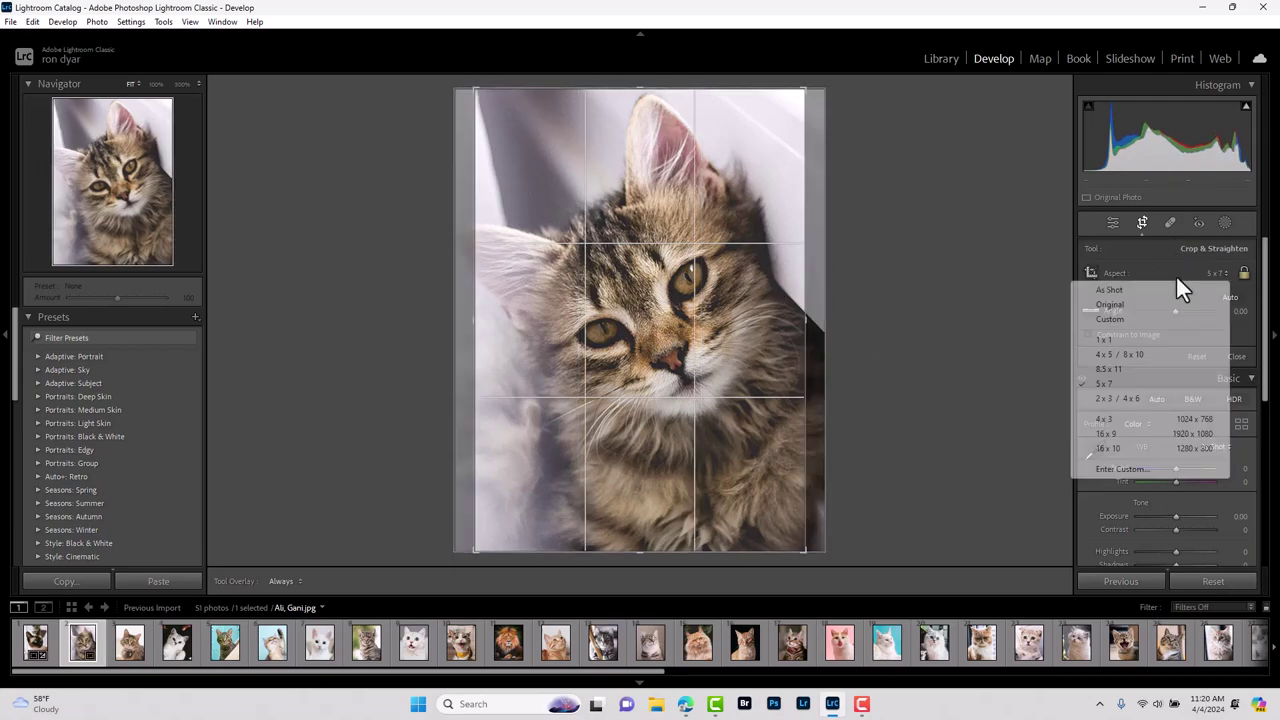
left_click(1168, 394)
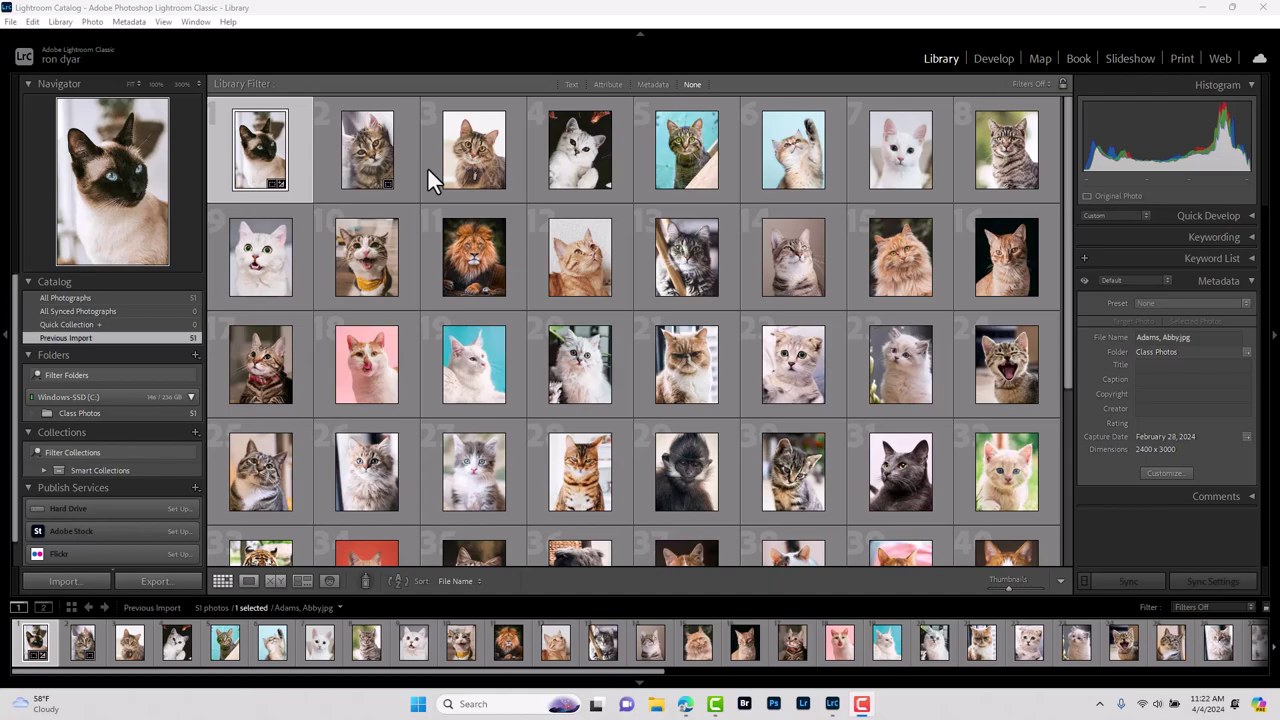
Go to the Print module and confirm the page setup
left_click(1186, 57)
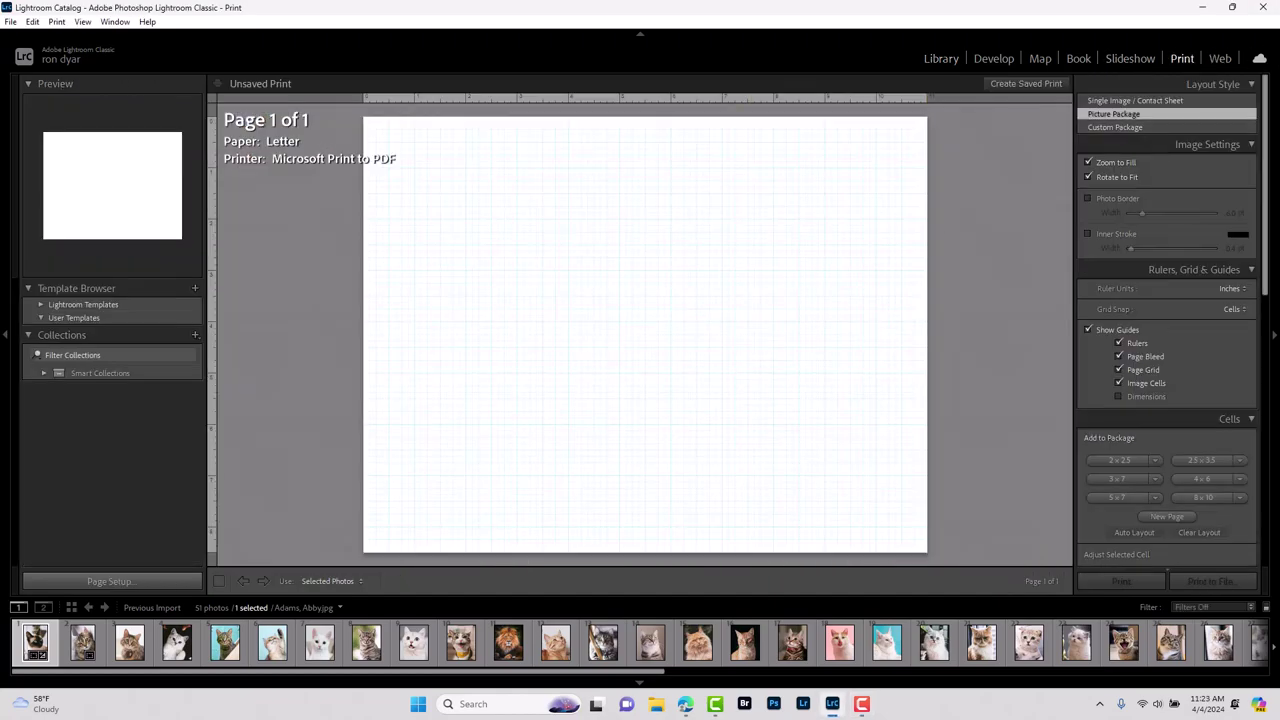
left_click(105, 581)
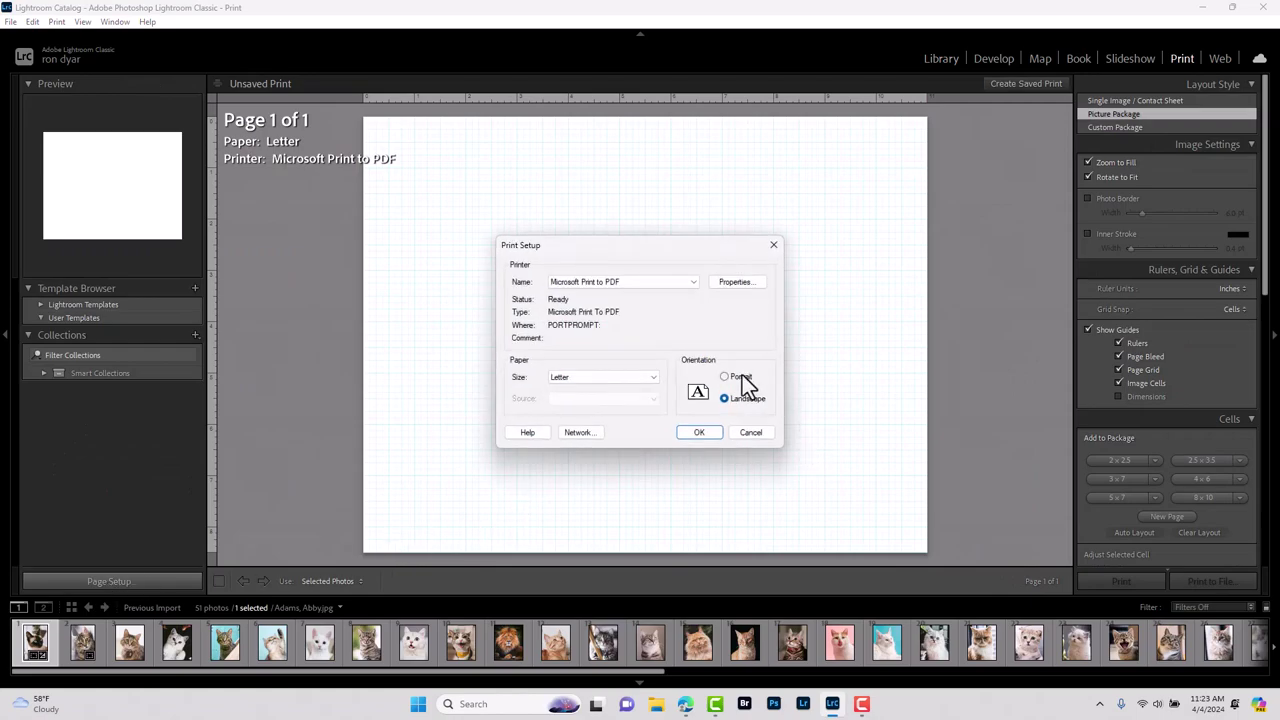
left_click(702, 432)
scroll(1224, 408, "down", 5)
scroll(1226, 411, "down", 3)
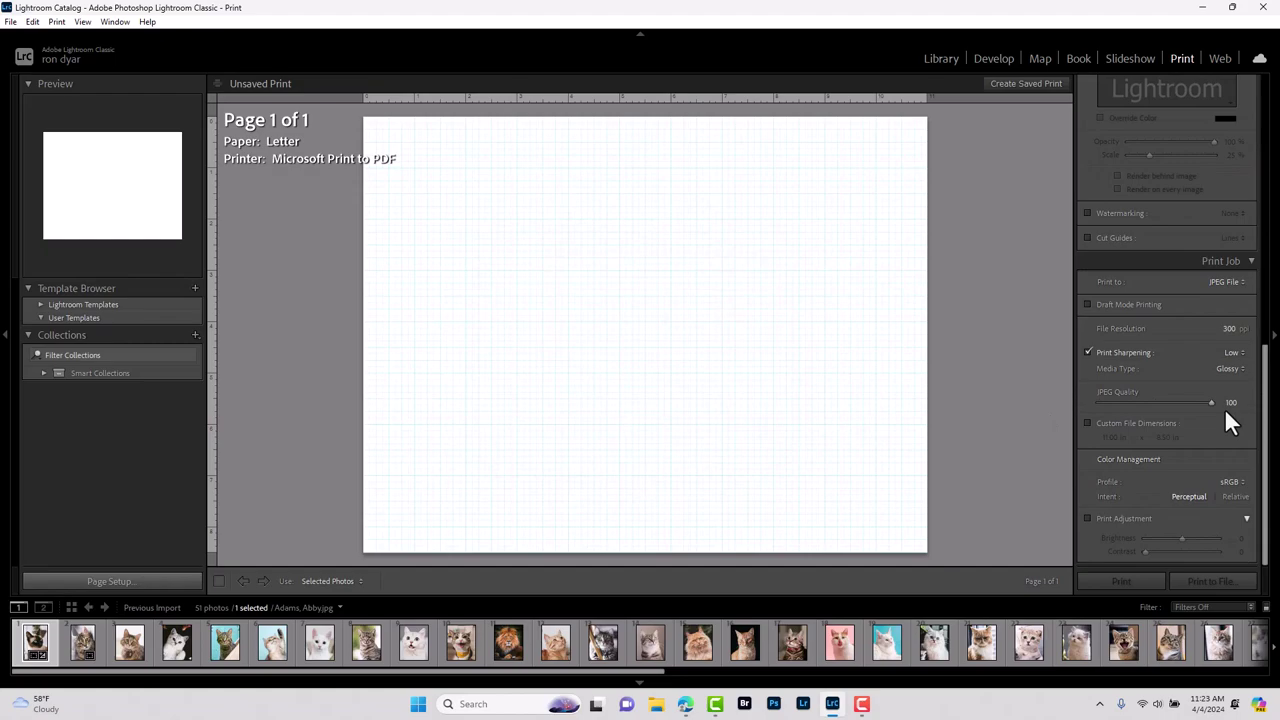
Print to a JPEG File with custom file dimensions of 10 x 8 in
left_click(1208, 290)
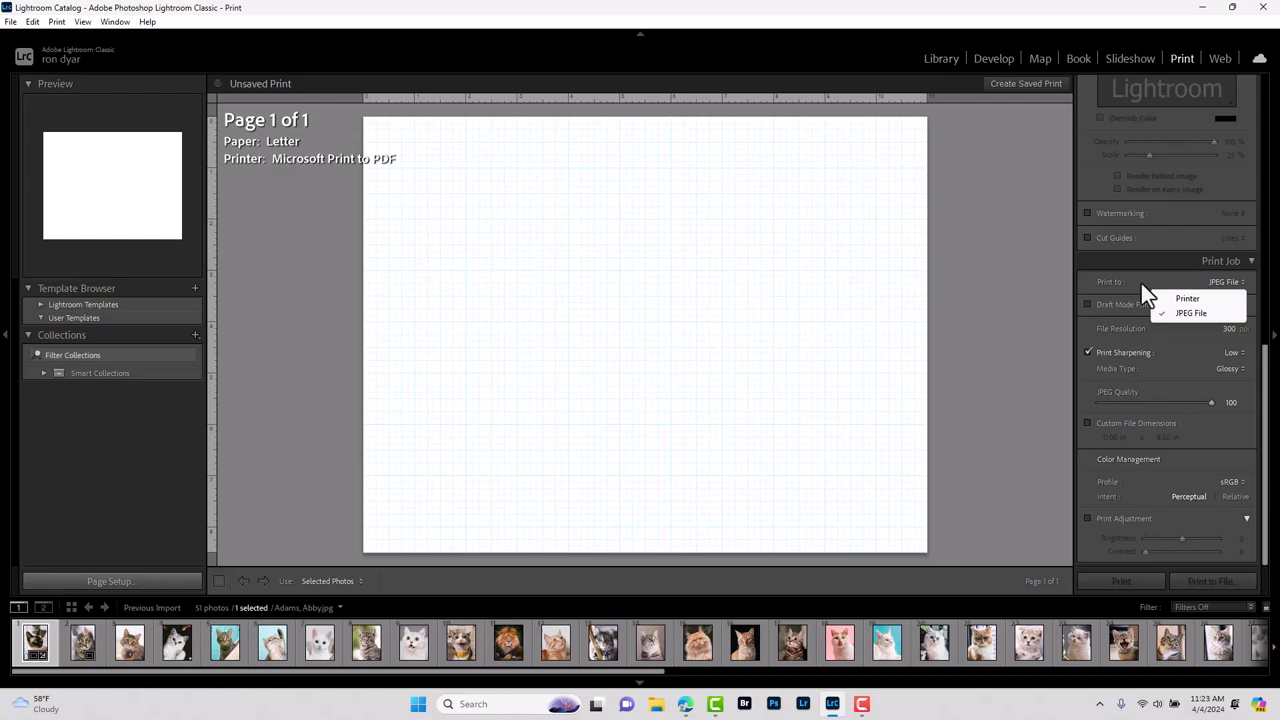
left_click(1104, 277)
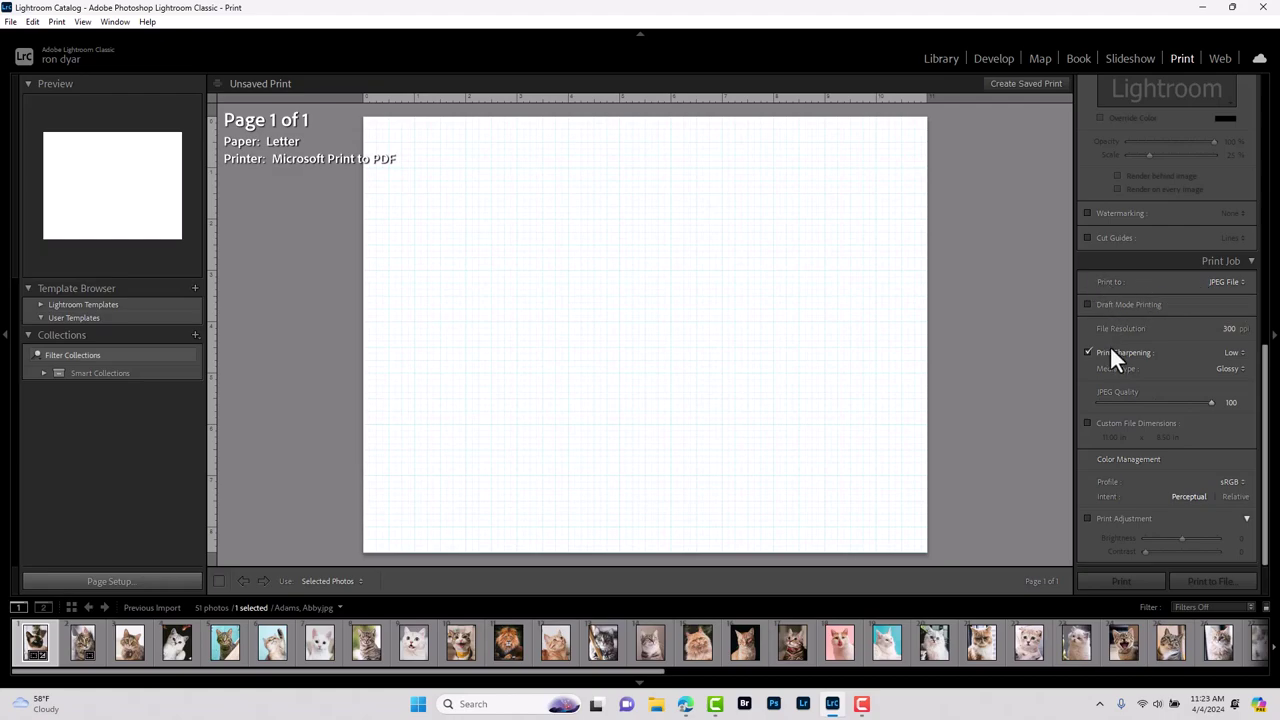
left_click(1088, 422)
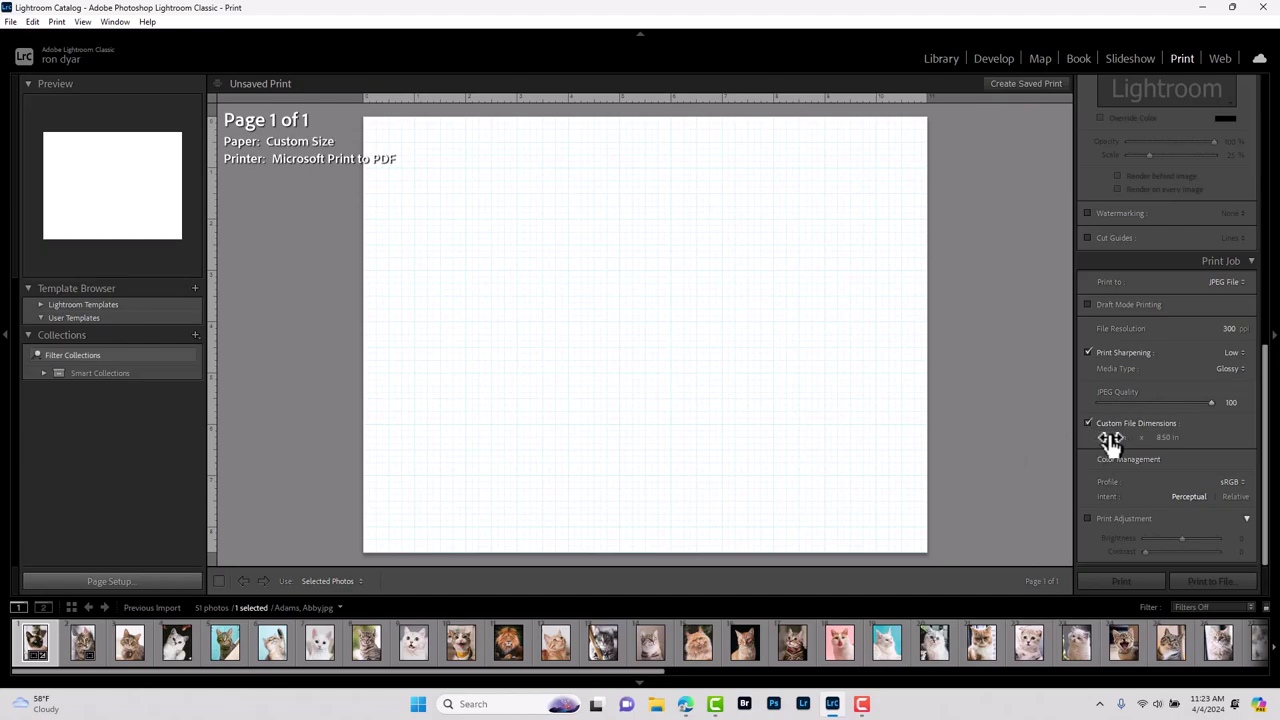
left_click(1110, 440)
type("10")
key("Tab")
type("8")
key("Return")
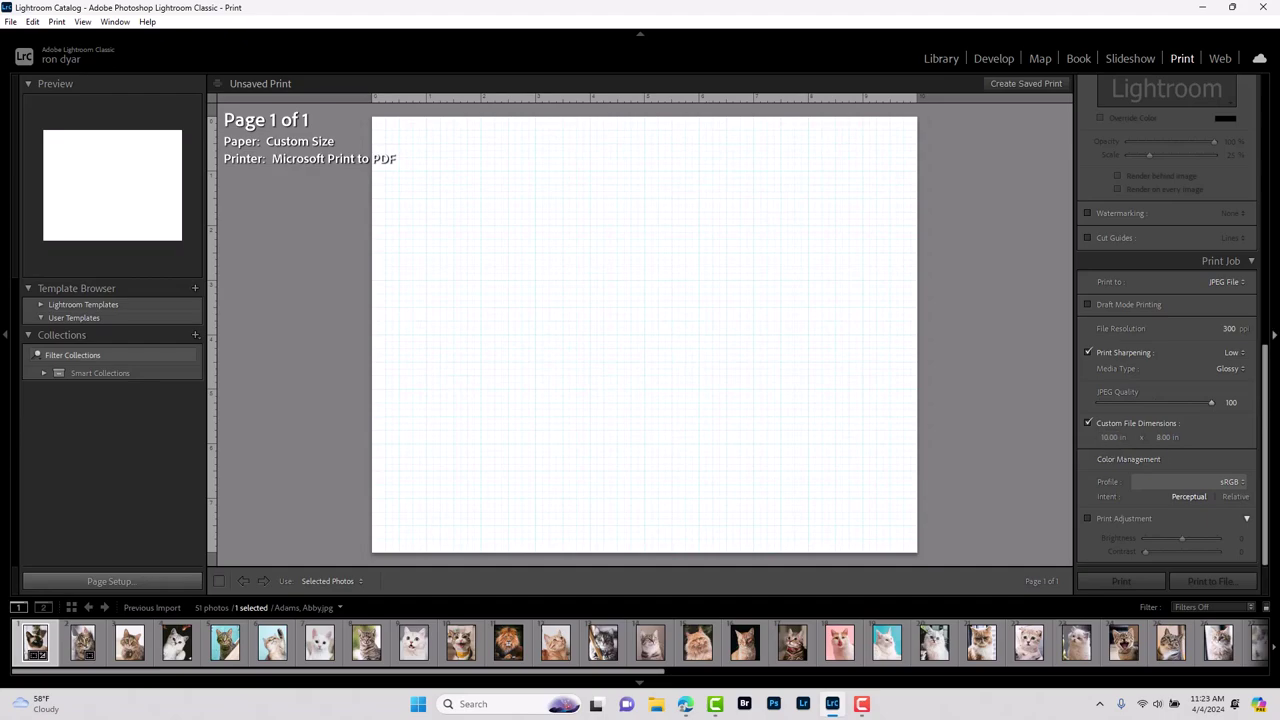
Test 2x2.5, 3x7 and 2.5x3.5 cells, then delete them all to empty the page
scroll(1193, 478, "up", 10)
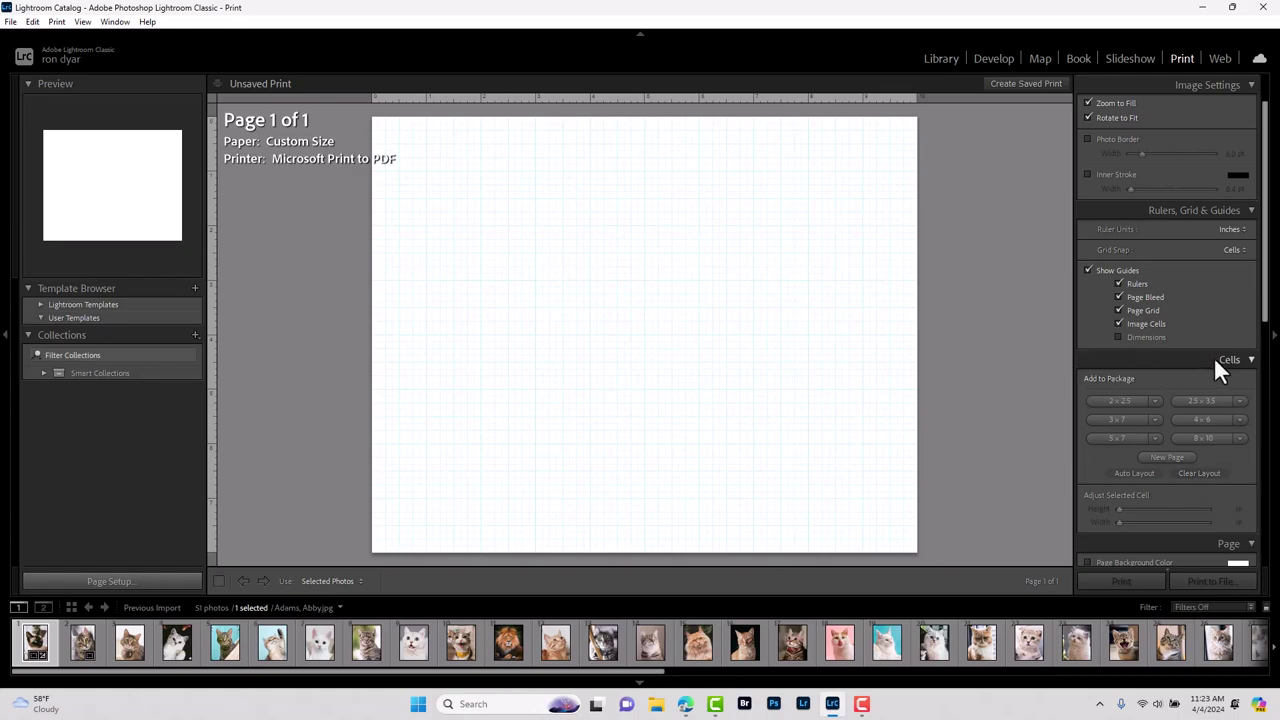
left_click(1120, 400)
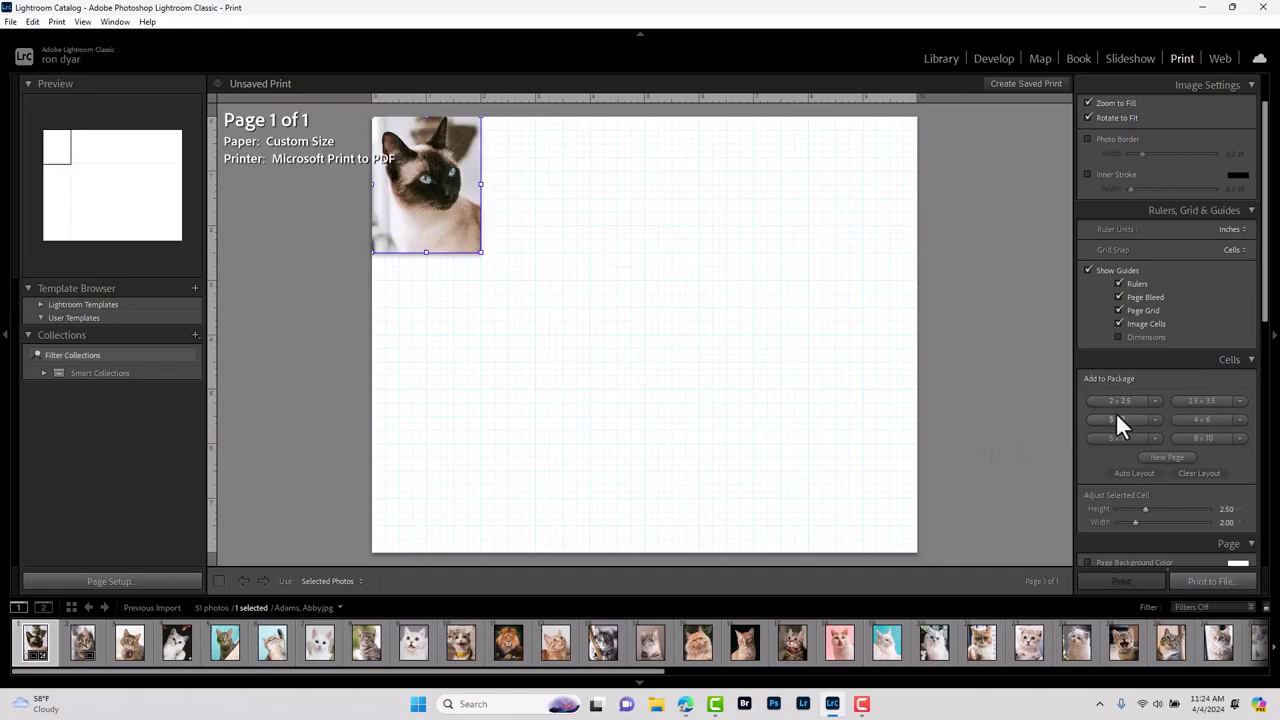
left_click(1117, 419)
left_click(1216, 400)
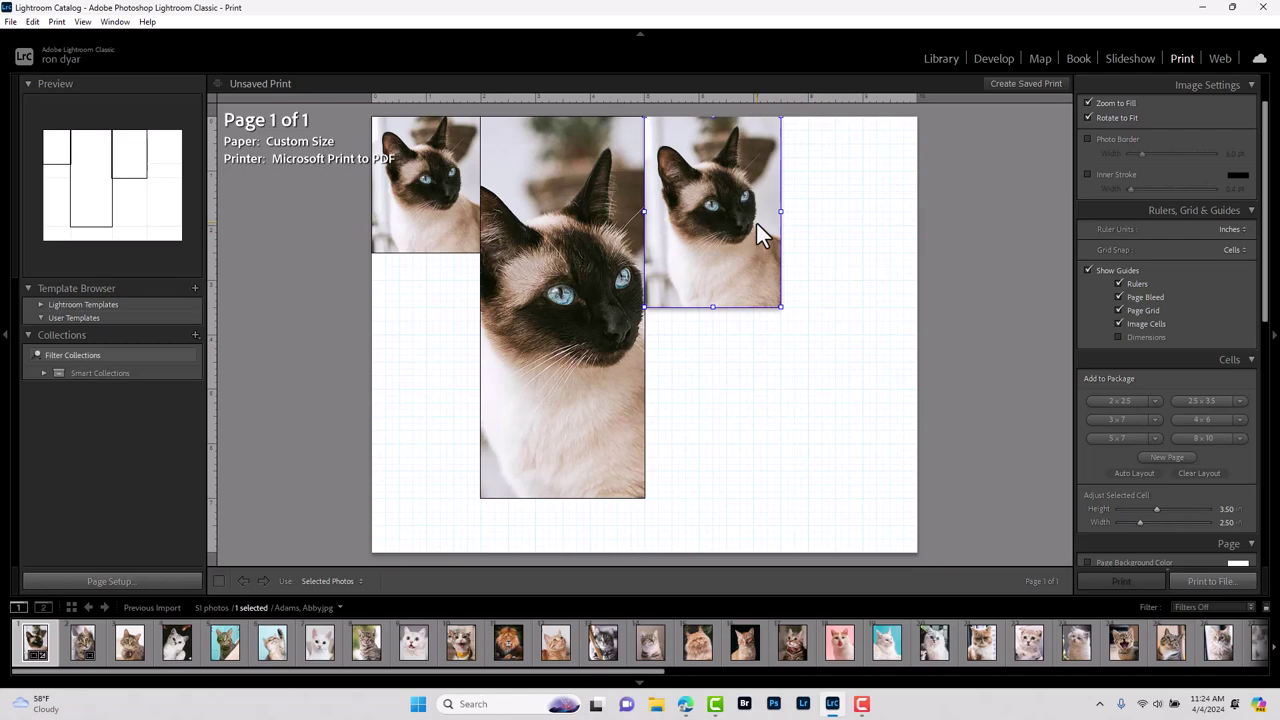
key("Delete")
left_click(611, 250)
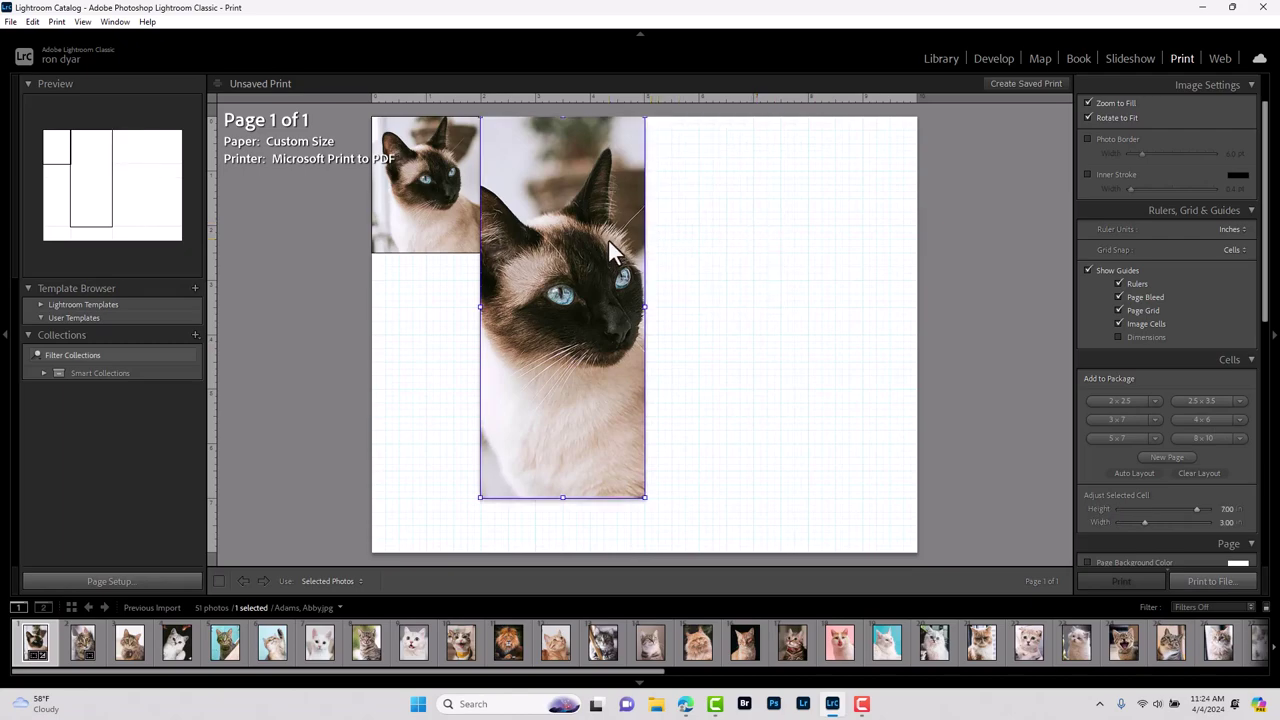
key("Delete")
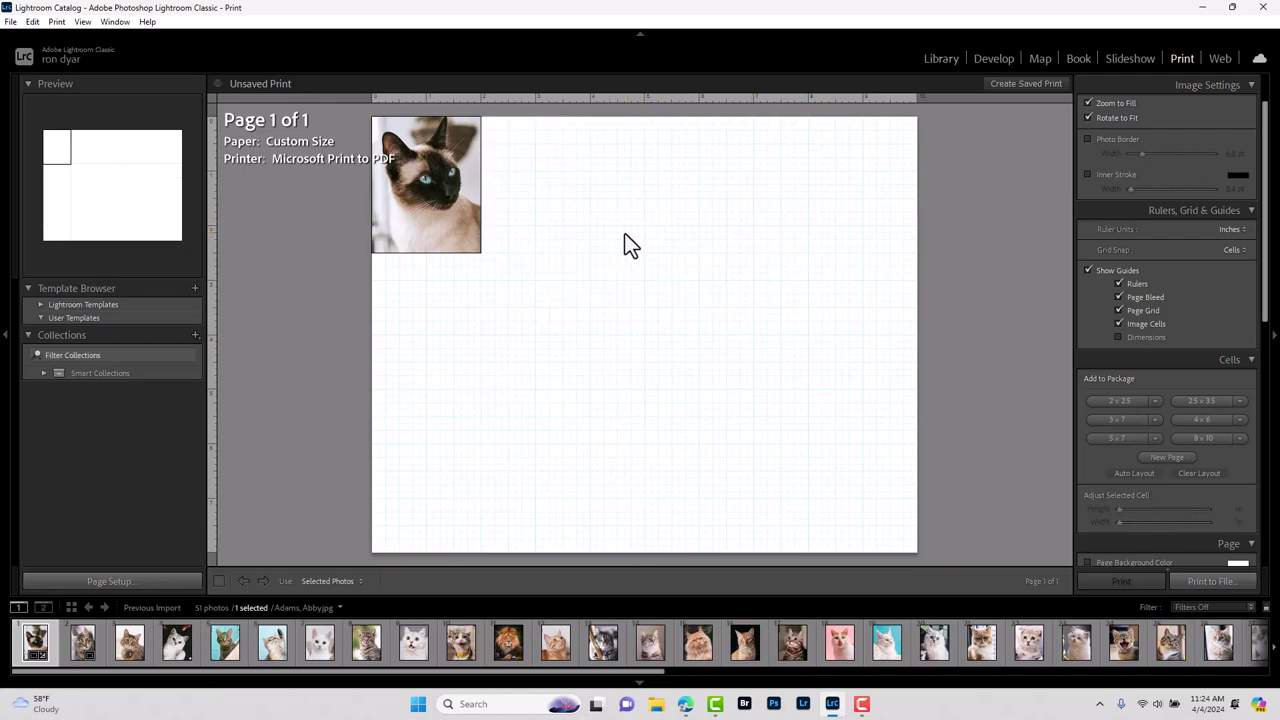
left_click(410, 245)
key("Delete")
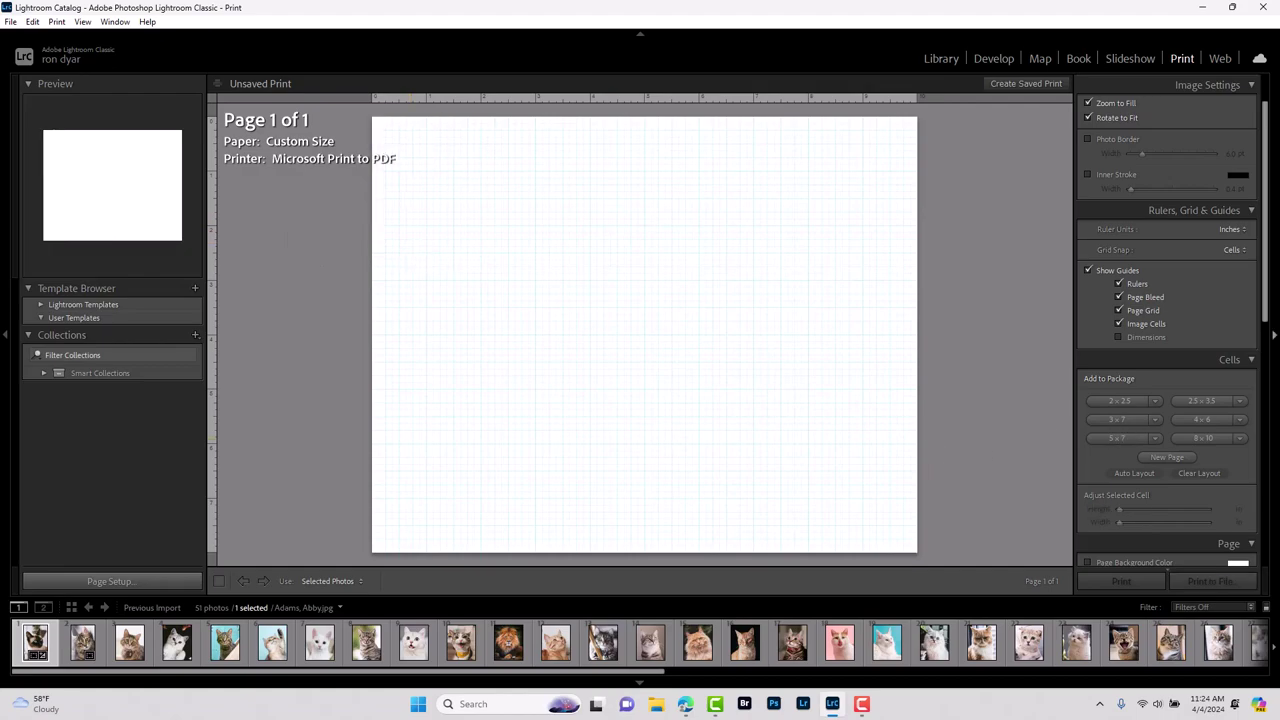
Add a full-page 8x10 cell, then a second page with two 5x7 cells
left_click(1193, 438)
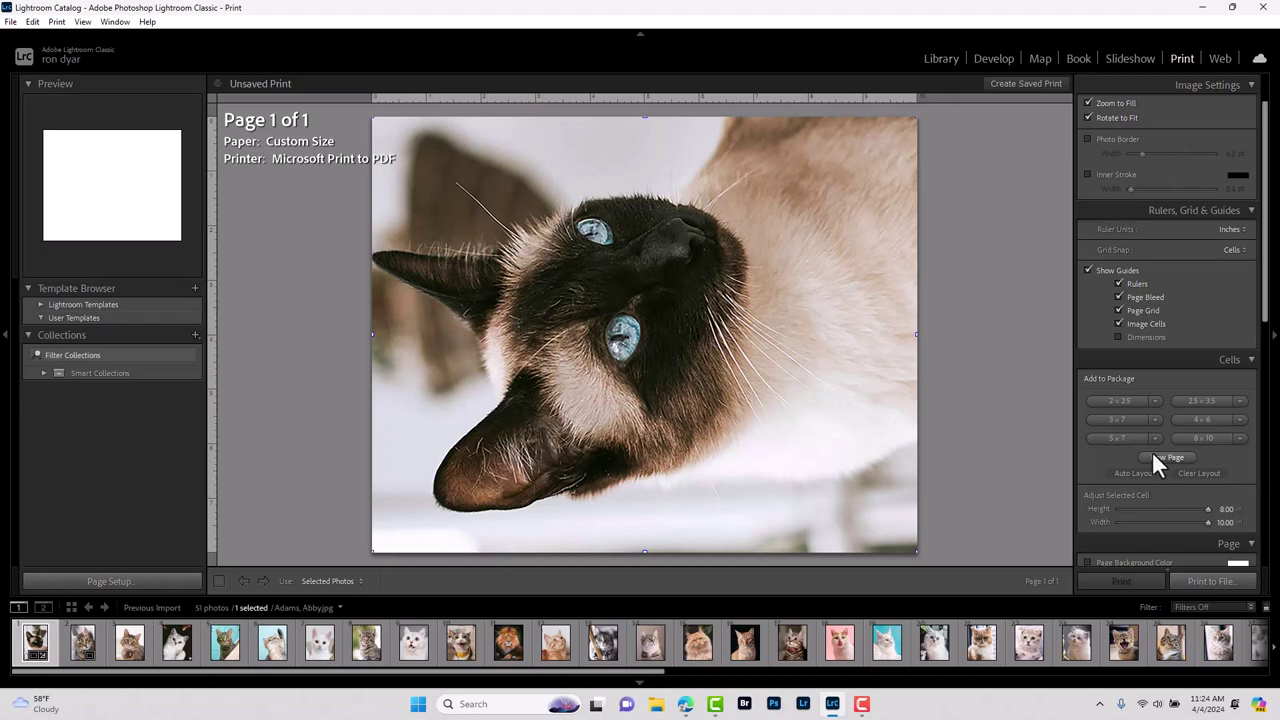
left_click(1155, 457)
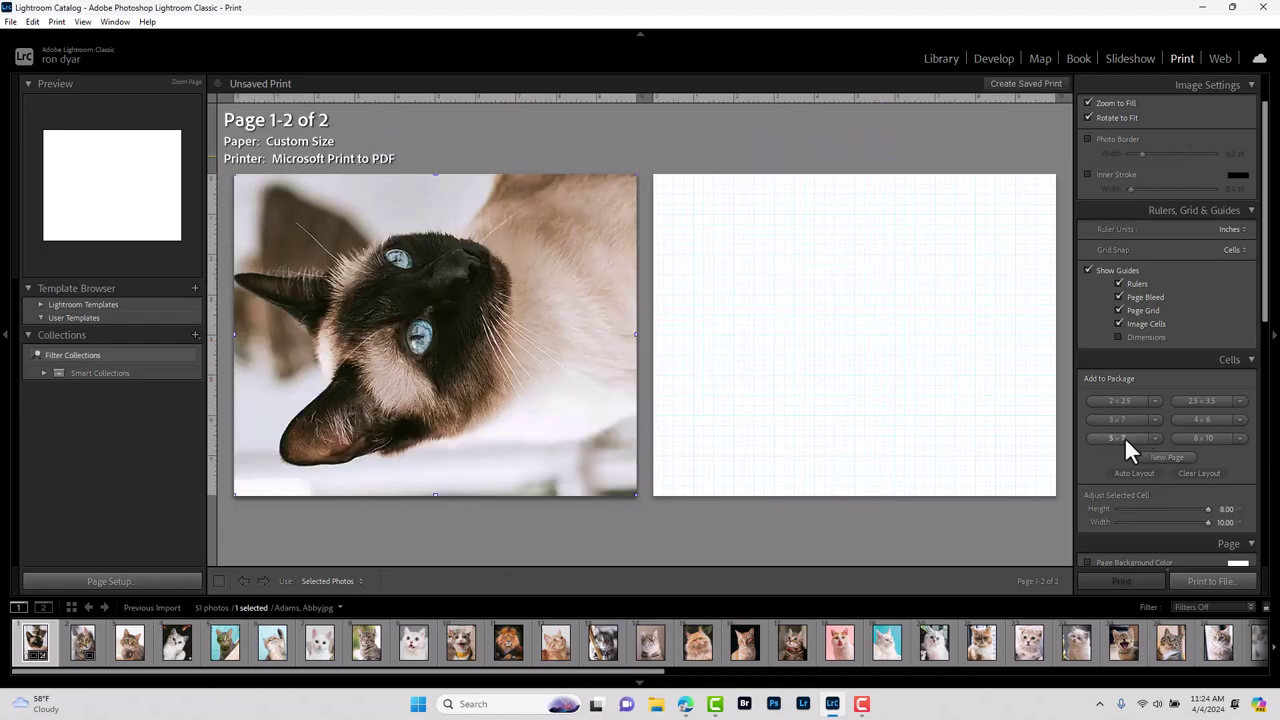
left_click(1124, 436)
left_click(1124, 436)
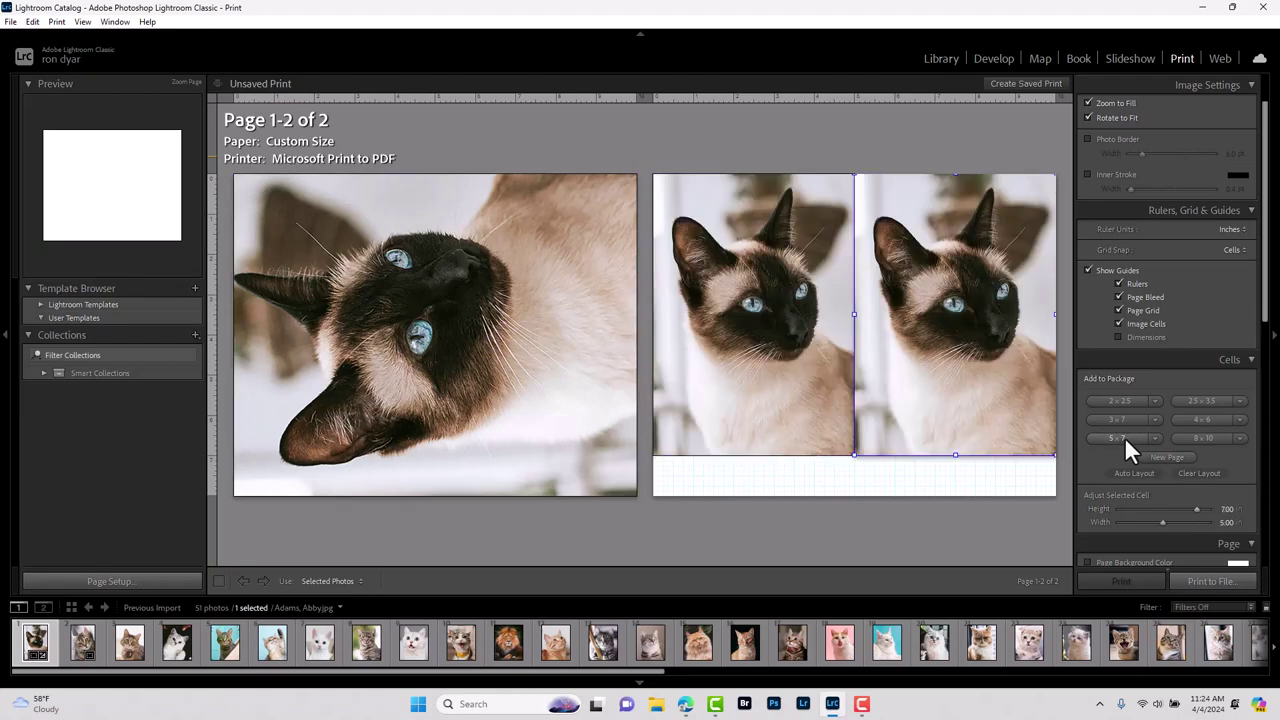
Add a third page filled with 2.5x3.5 wallet cells
left_click(1165, 457)
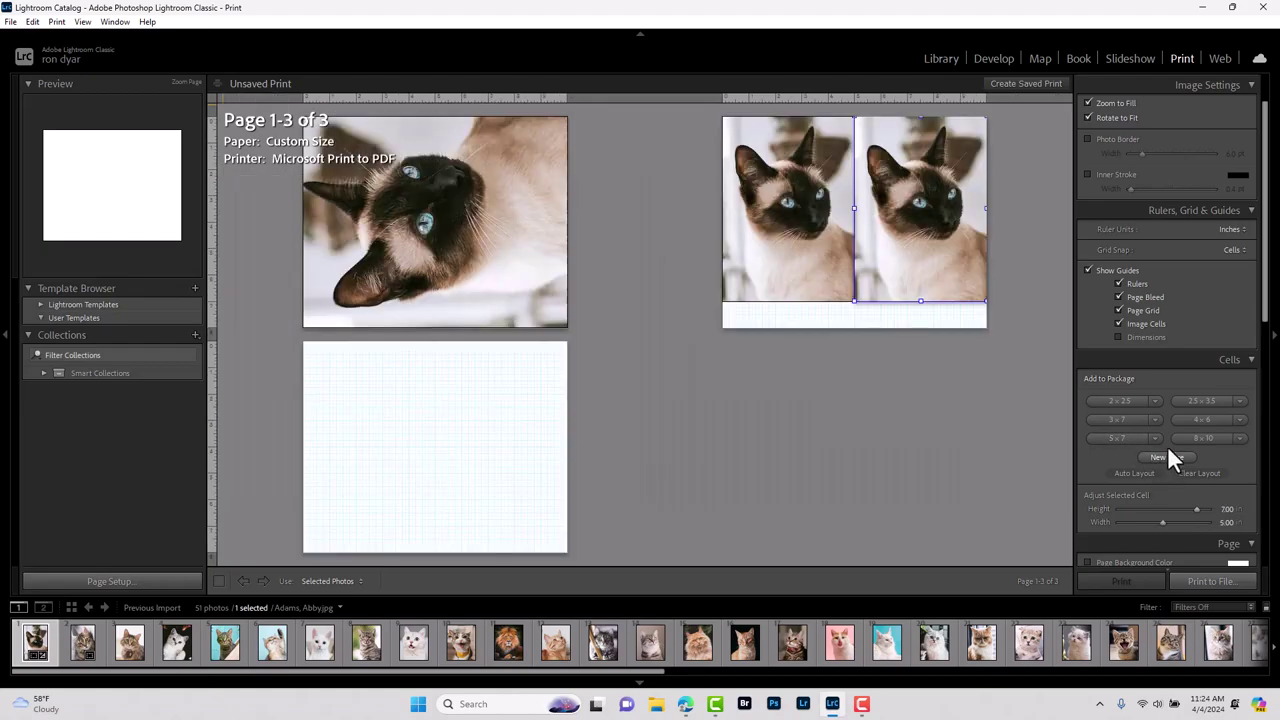
left_click(1184, 404)
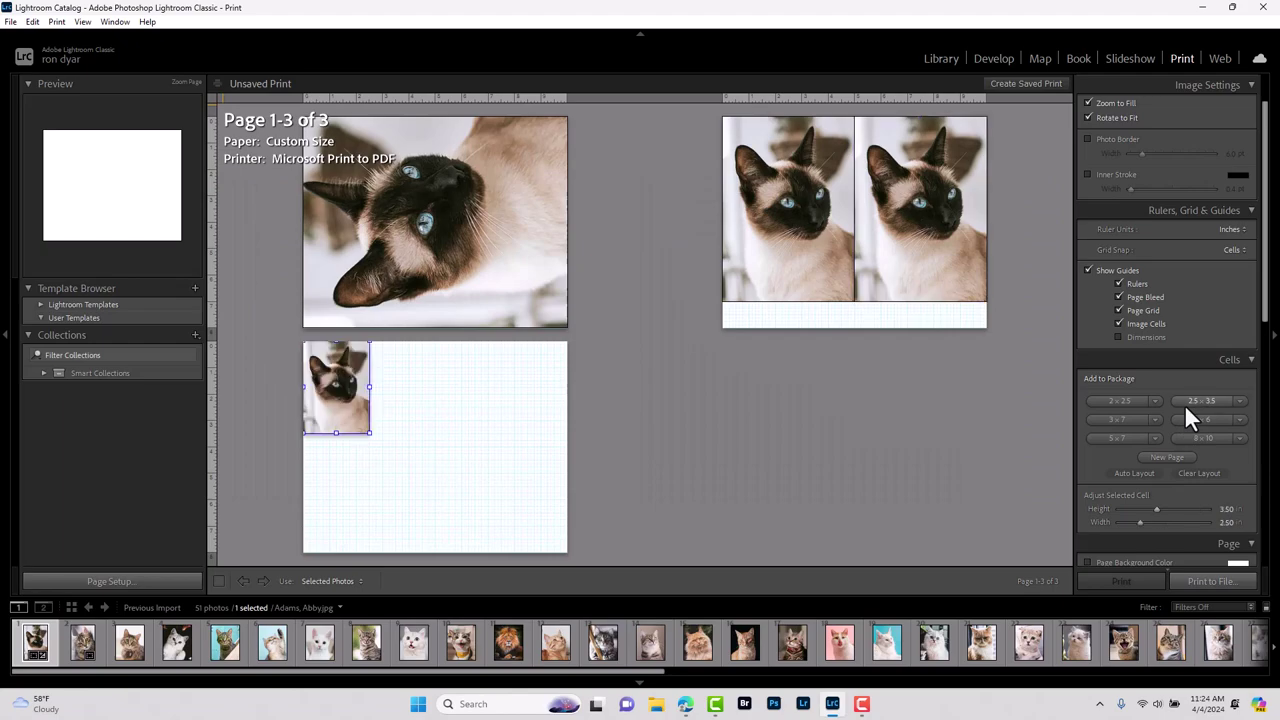
left_click(1184, 404)
left_click(1184, 404)
left_click(1184, 404)
left_click(1184, 404)
left_click(1184, 404)
left_click(1184, 404)
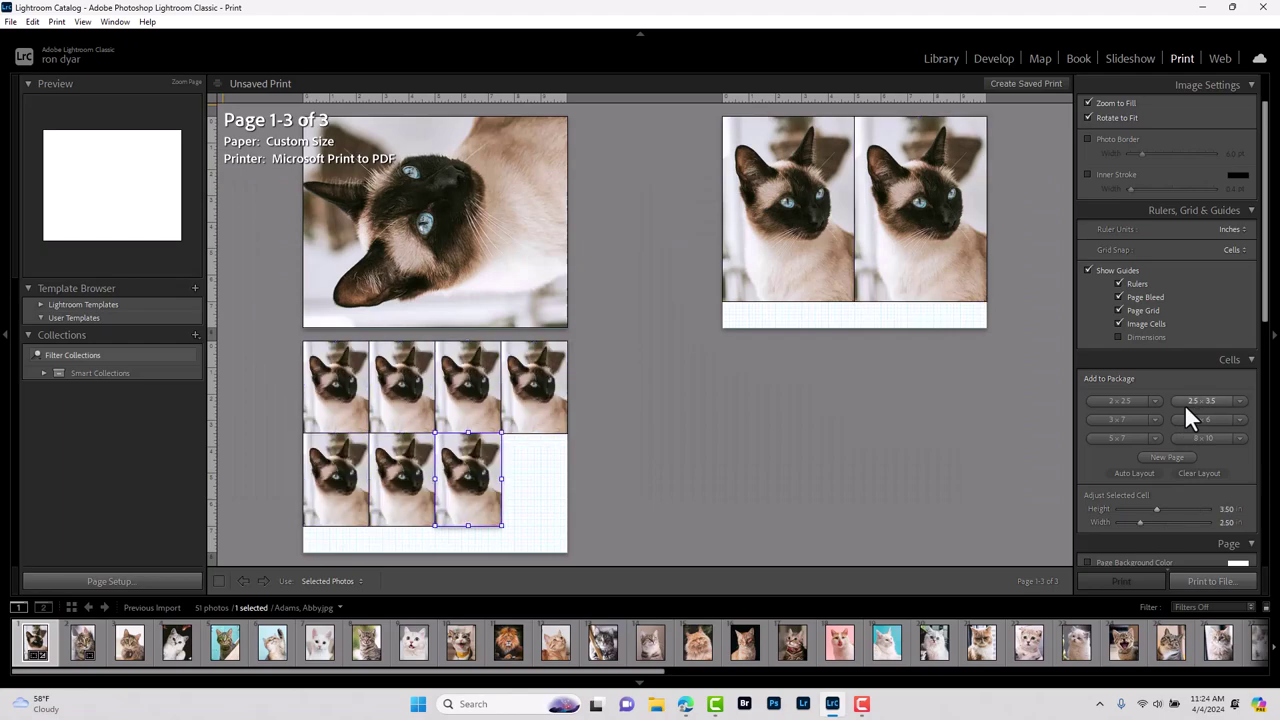
left_click(1184, 404)
left_click(827, 498)
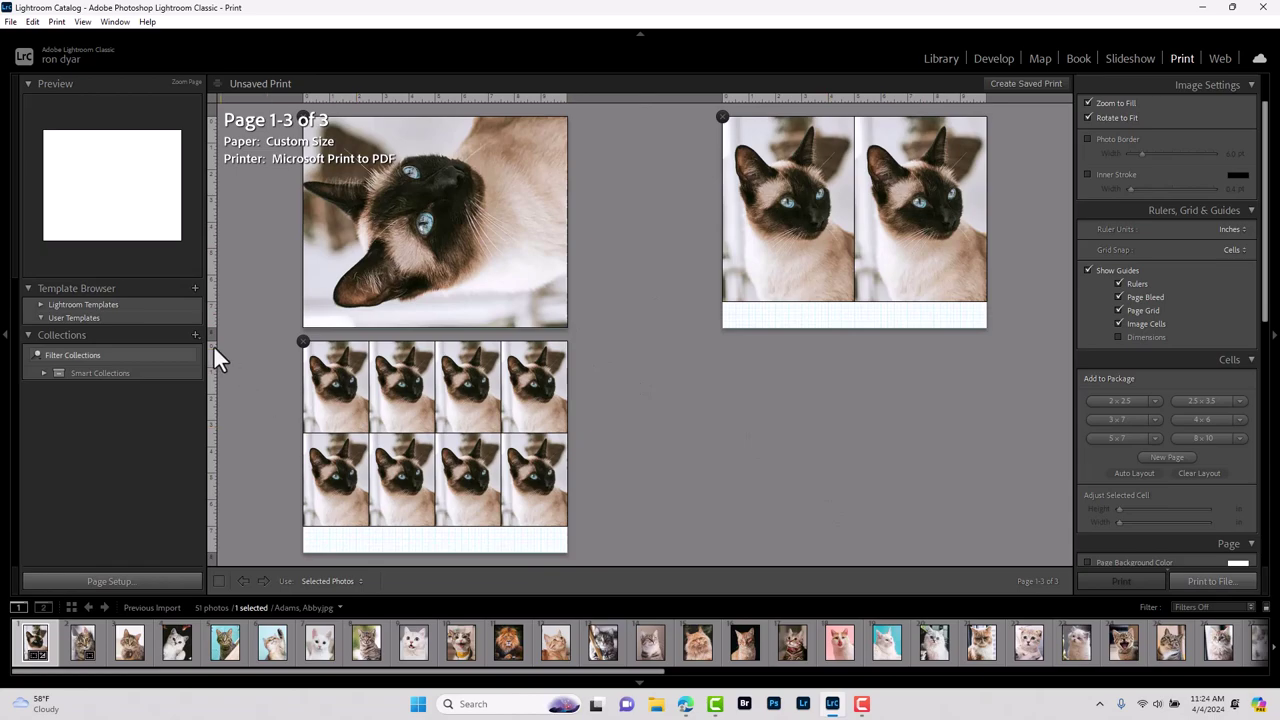
Save the layout as a new user template named 'class package 1'
left_click(195, 288)
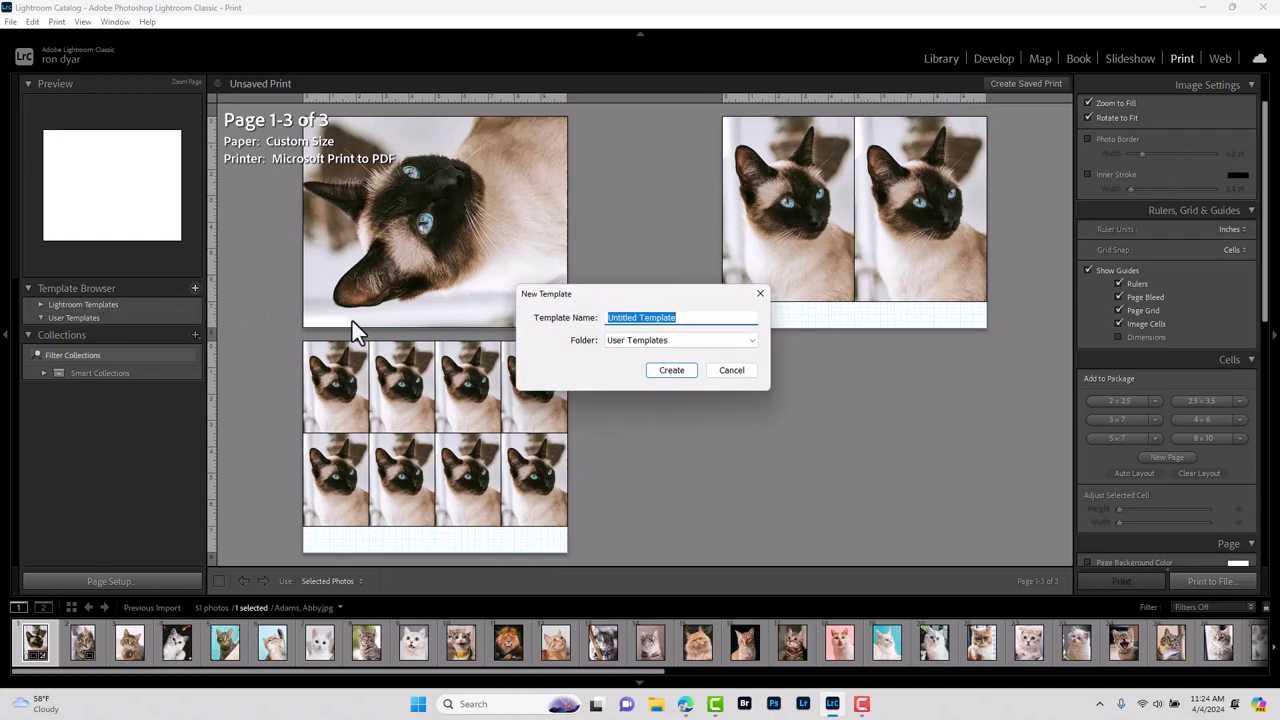
type("class package 1")
key("Return")
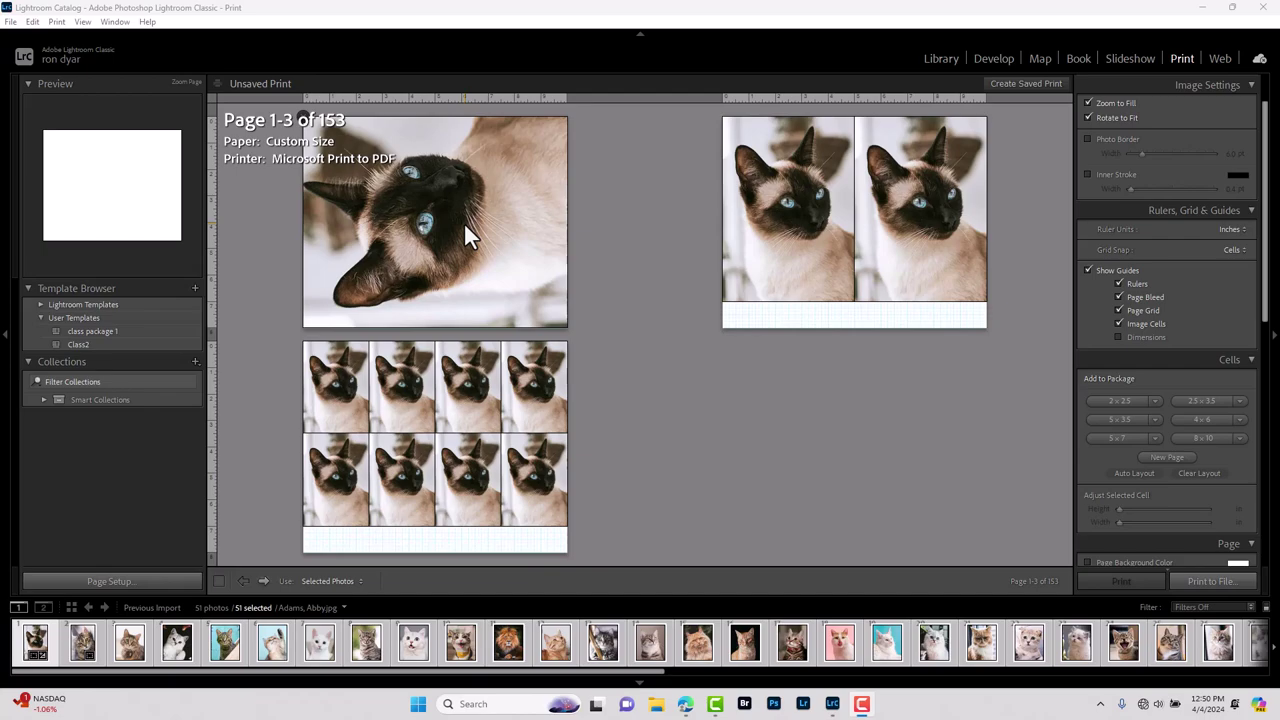
Remove the full-page 8x10 page and set the custom file height to 7 in
left_click(516, 248)
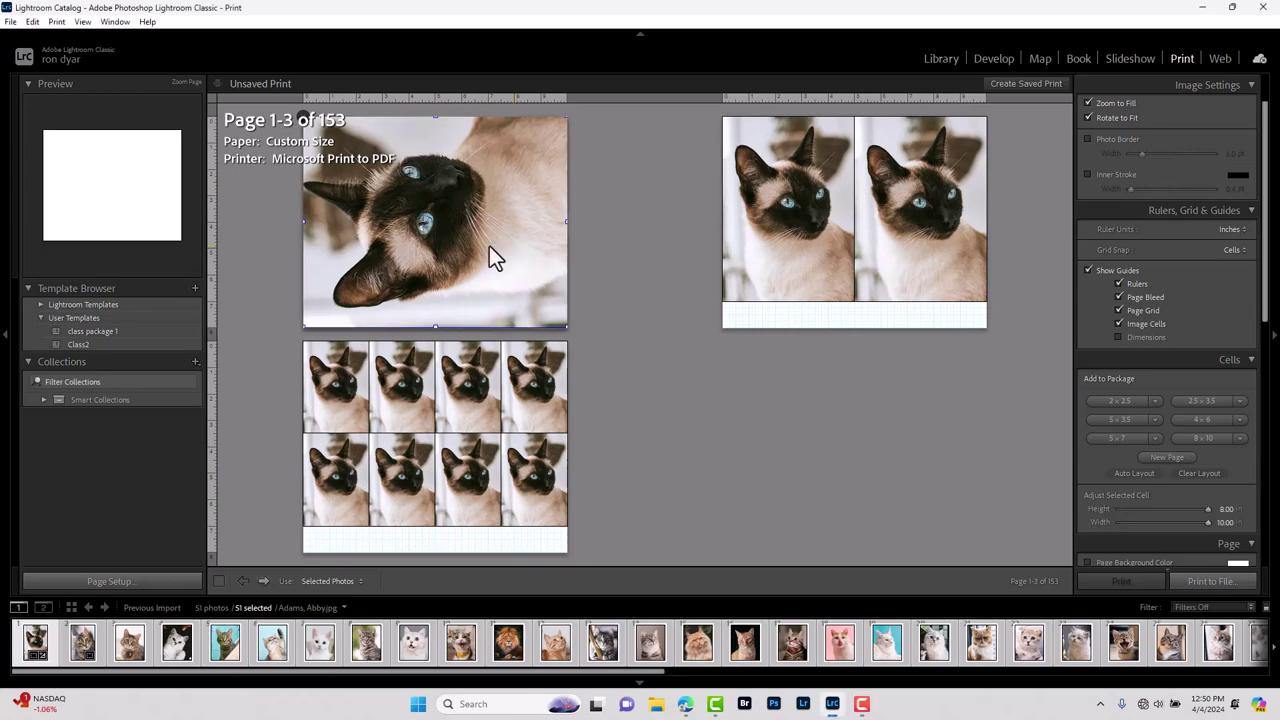
left_click(303, 117)
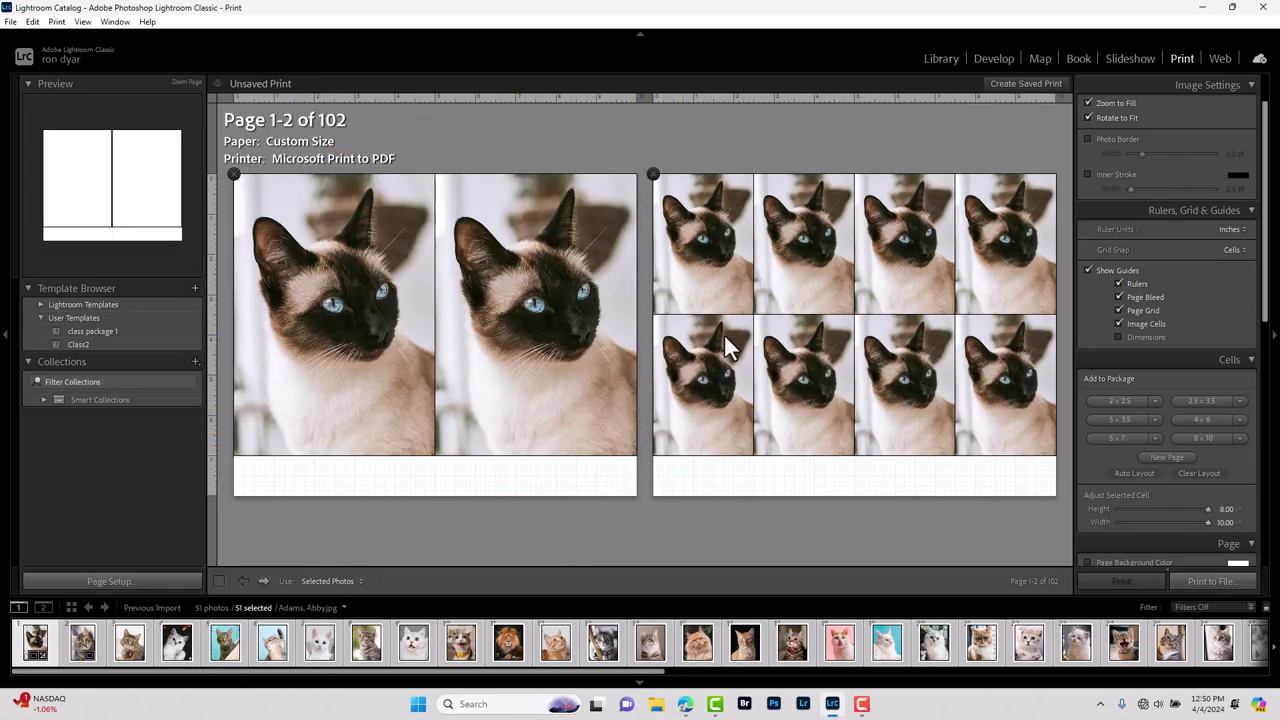
scroll(1085, 463, "down", 10)
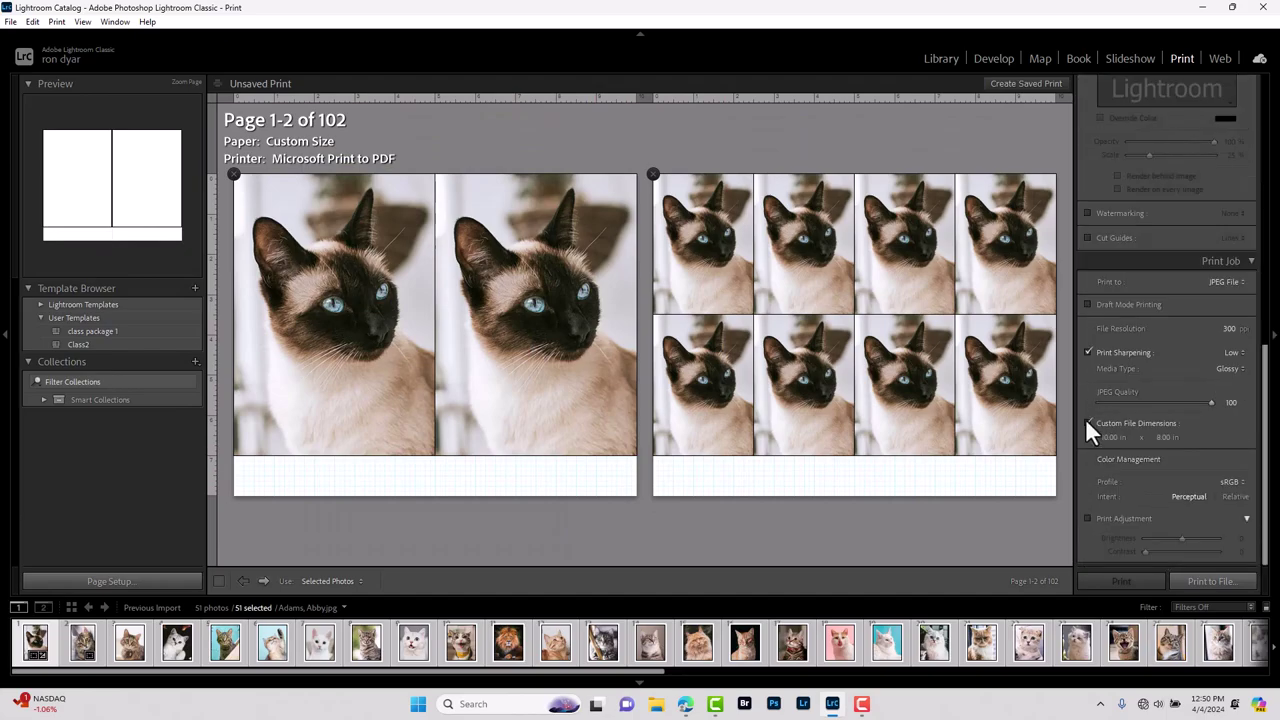
left_click(1165, 439)
key("Return")
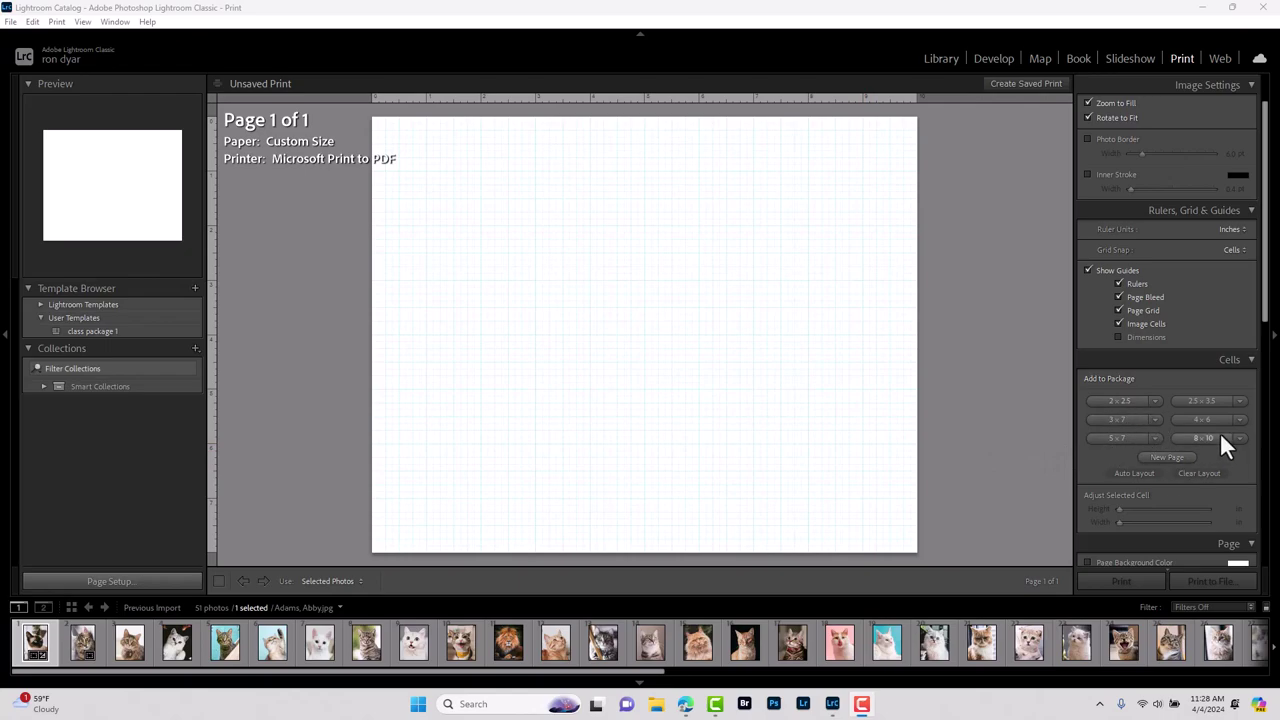
Create a custom 5 x 3.5 cell size, then add a second 5x3.5 and several 2.5x3.5 cells
left_click(1155, 420)
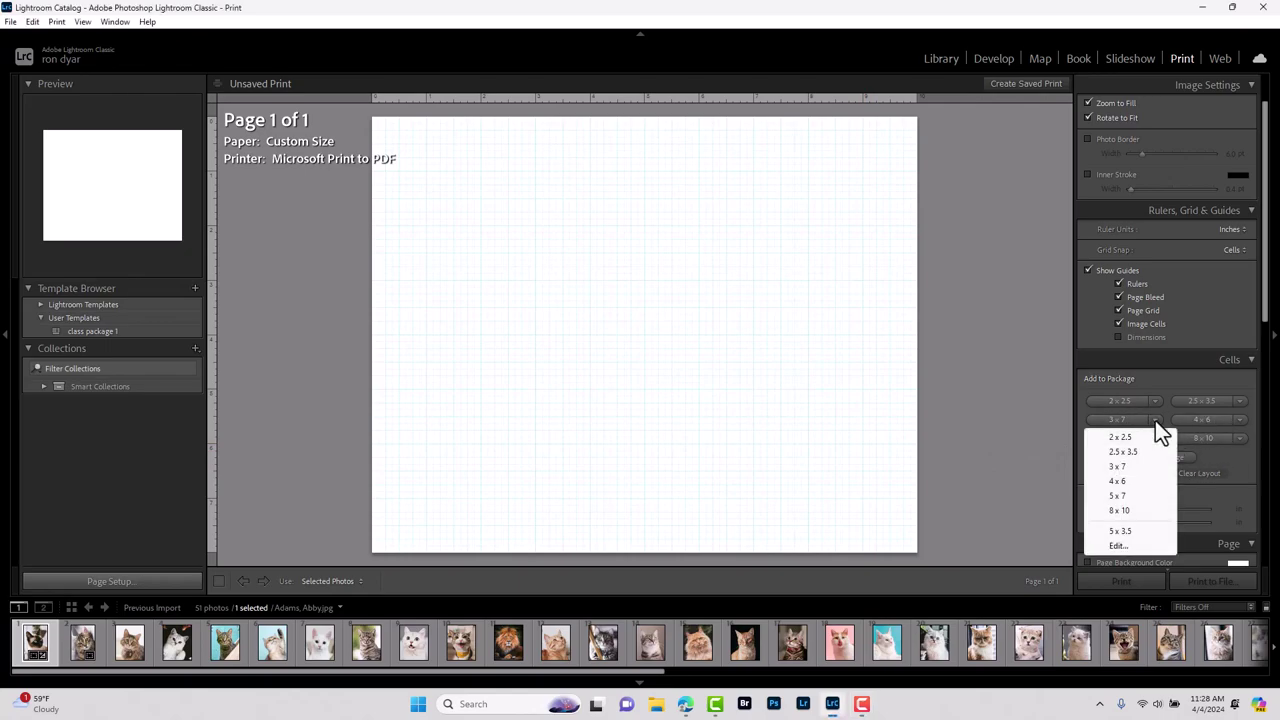
left_click(1118, 546)
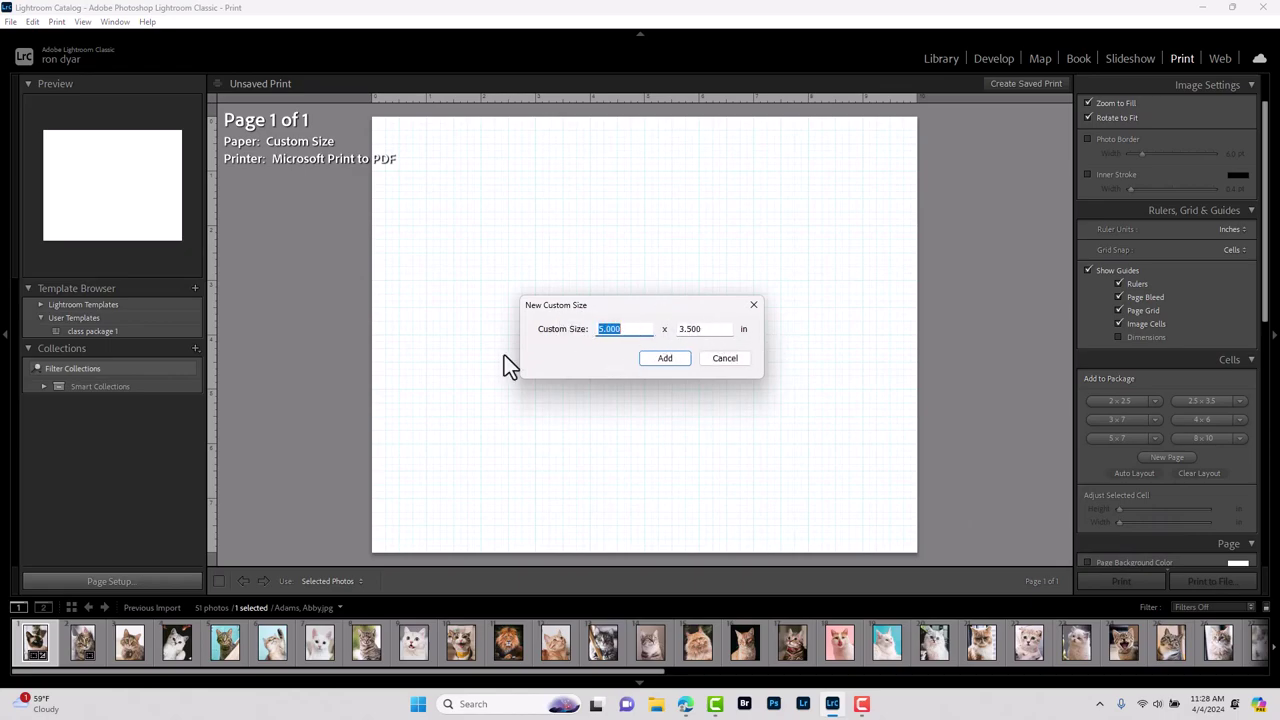
left_click(672, 360)
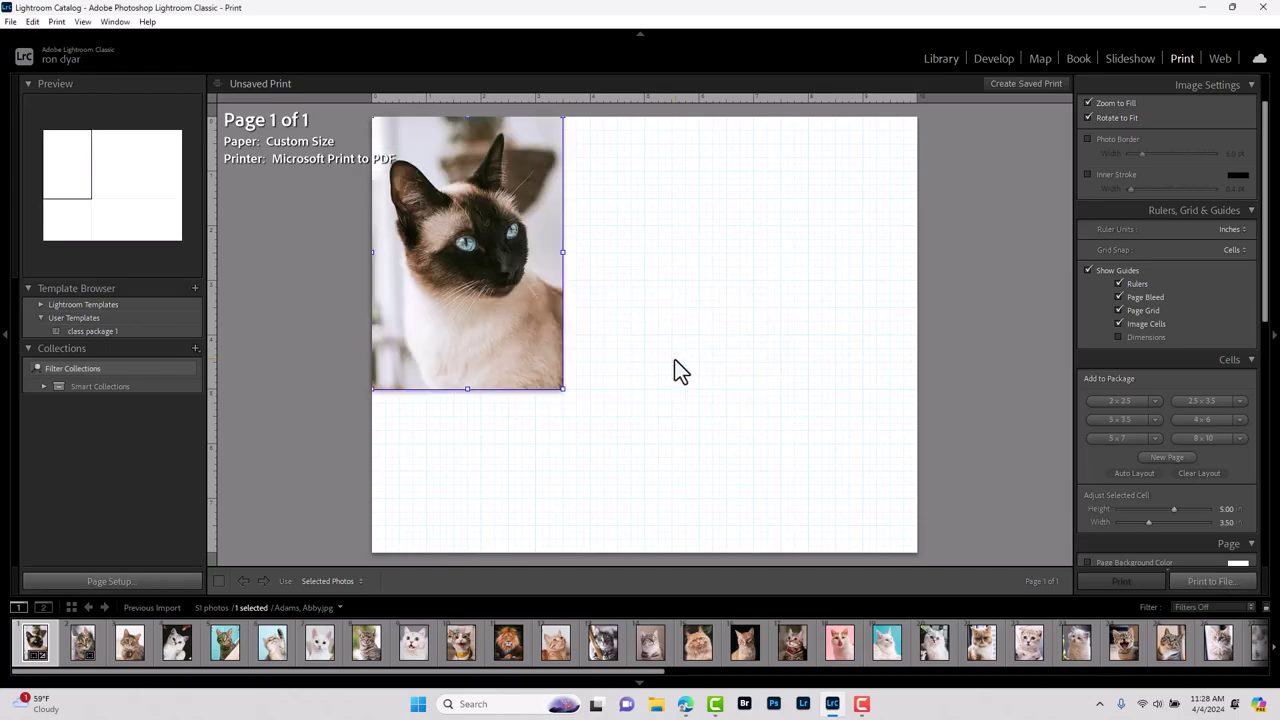
left_click(1108, 421)
left_click(1208, 402)
left_click(1208, 402)
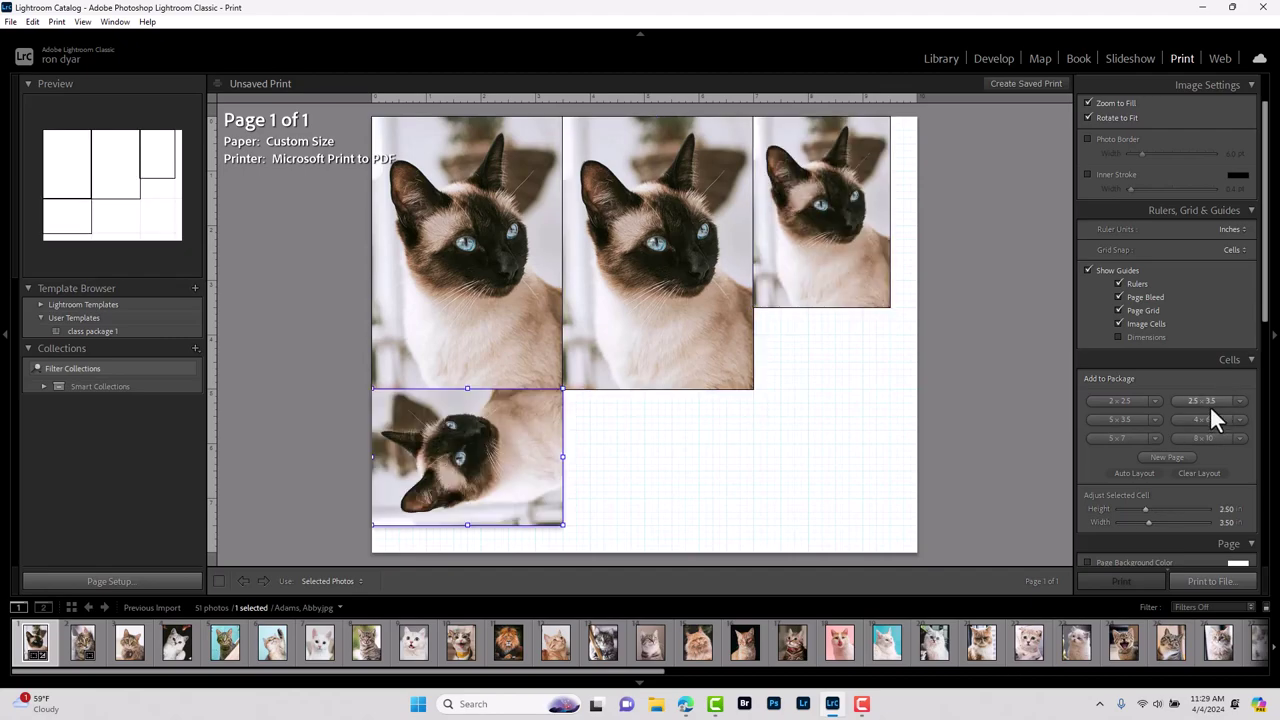
left_click(1208, 402)
left_click(1208, 402)
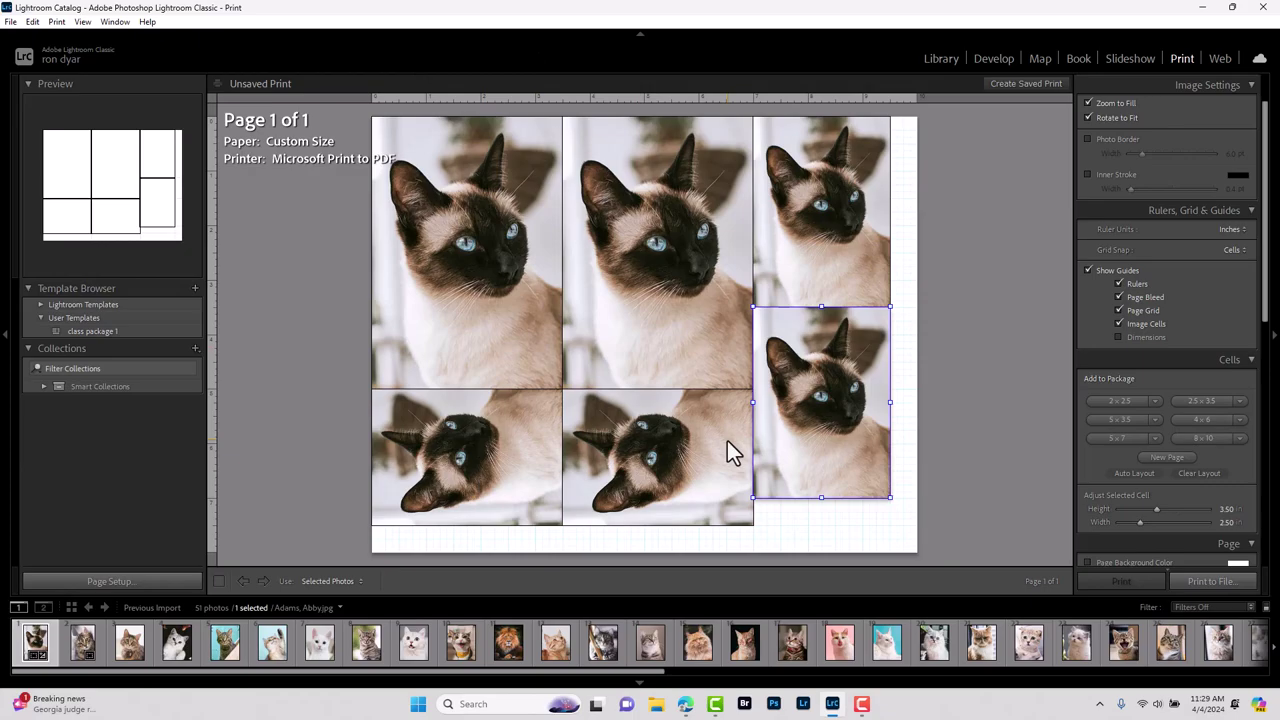
Add a second page holding a 5x7 cell plus 2.5x3.5 wallet cells
left_click(1167, 457)
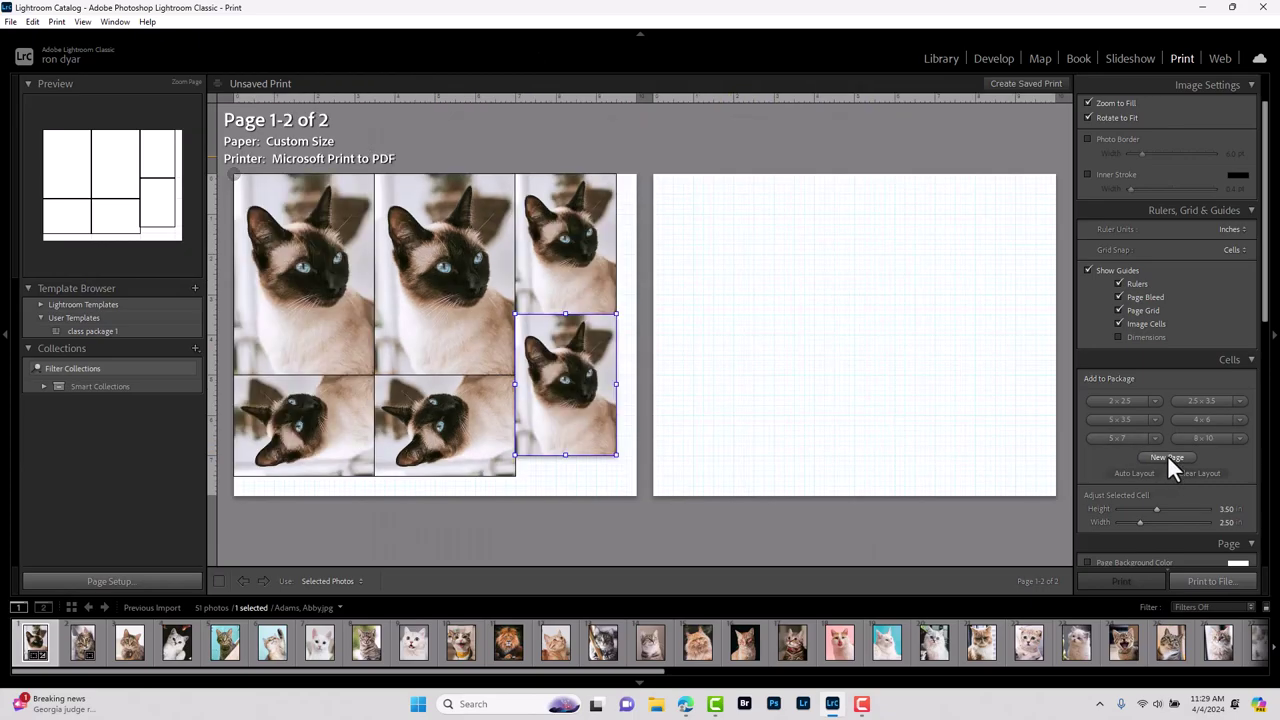
left_click(1116, 438)
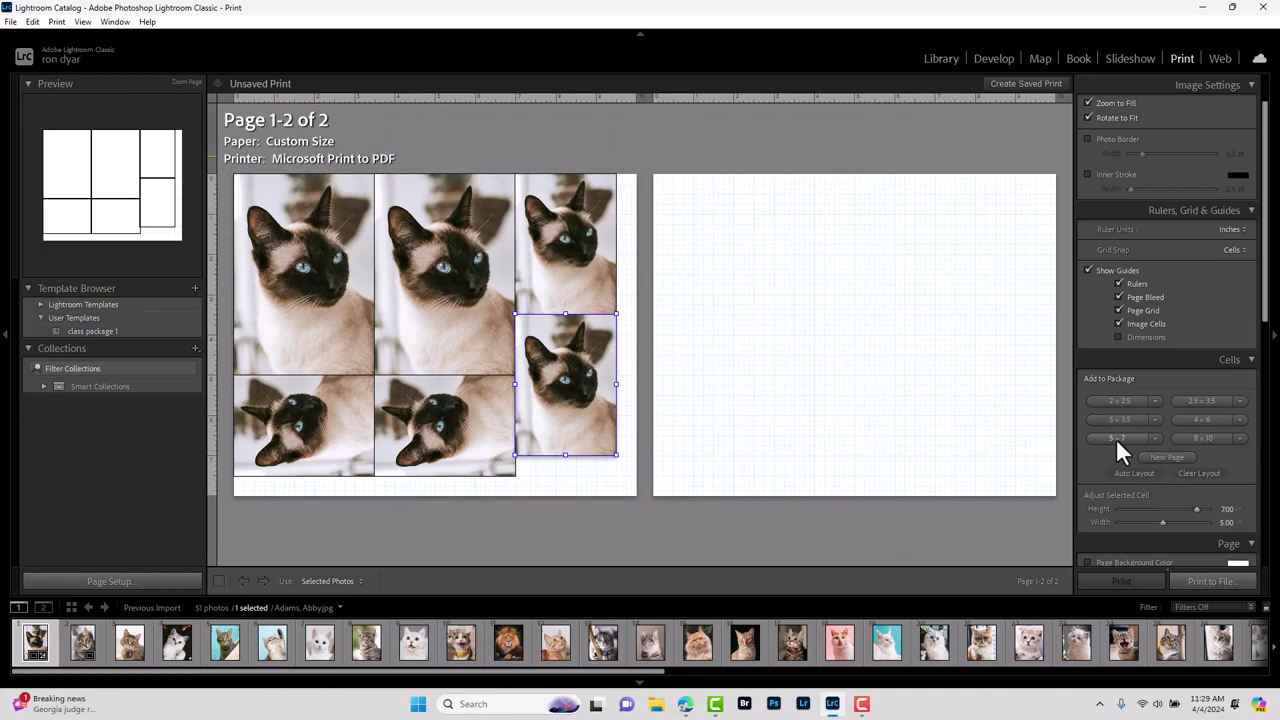
left_click(1198, 400)
left_click(1198, 400)
left_click(1198, 400)
left_click(1198, 400)
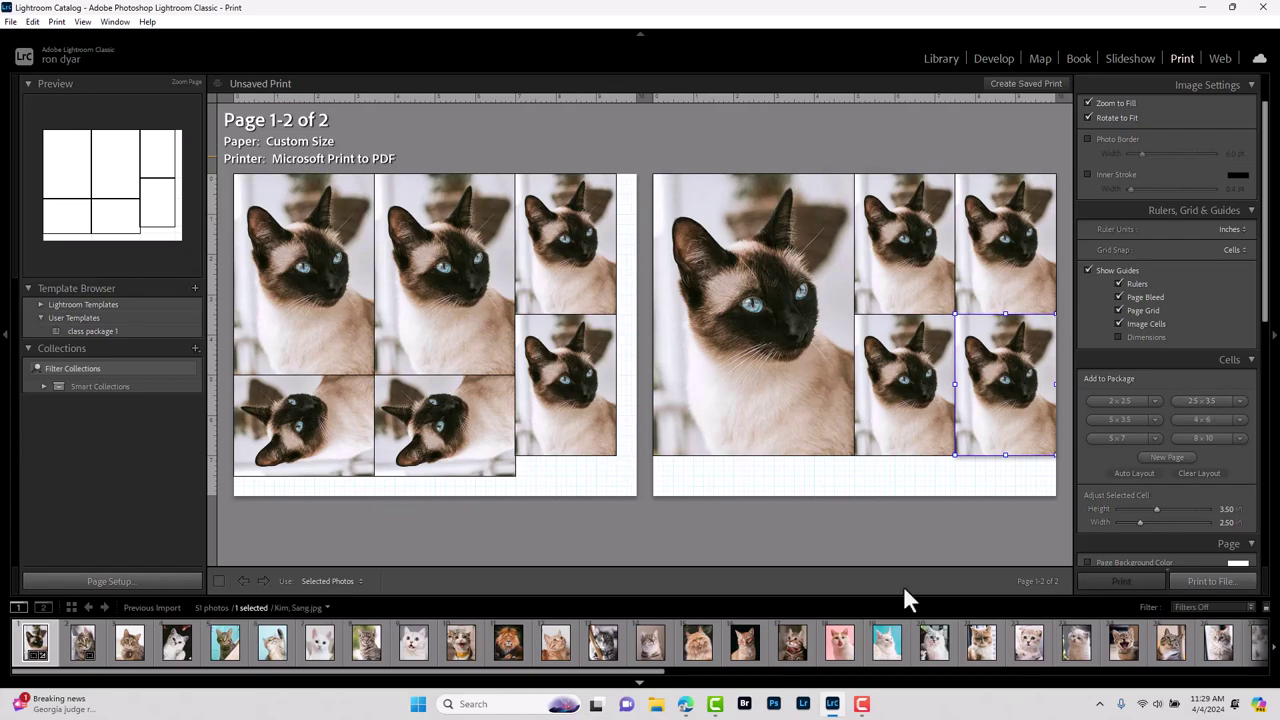
Add a third page with two 4x6 photo cells
left_click(1162, 458)
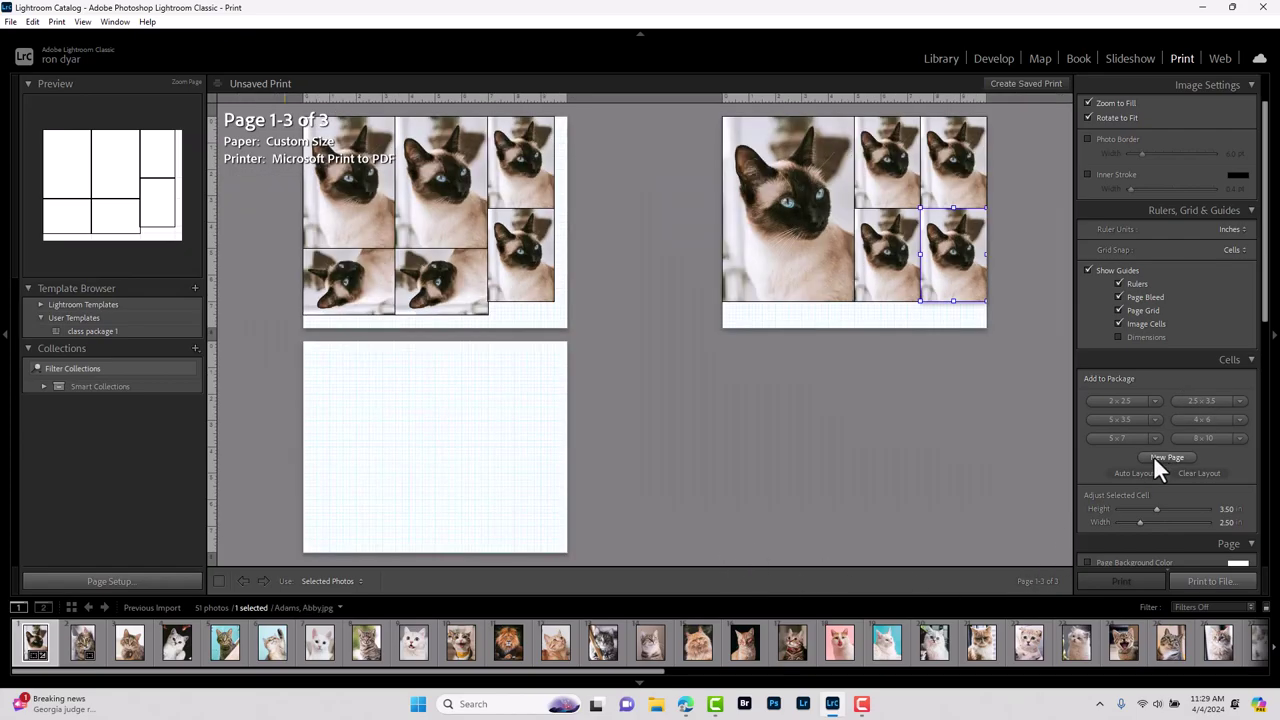
left_click(1196, 416)
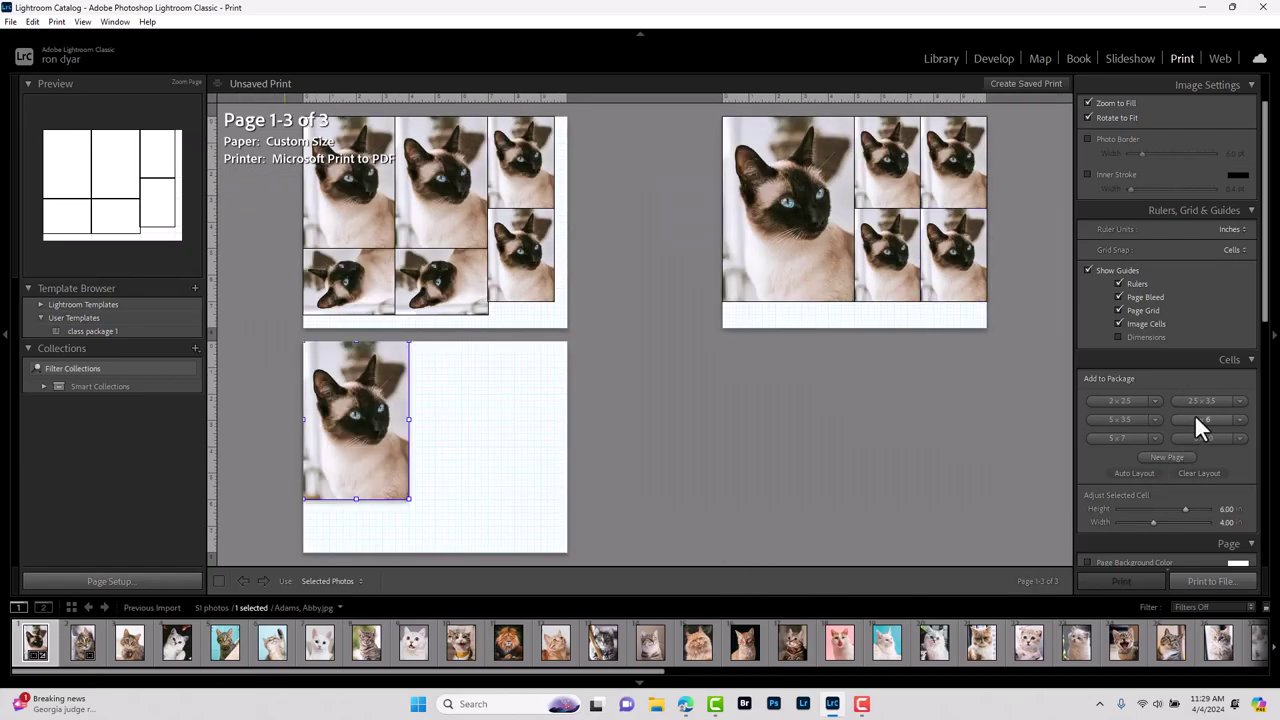
left_click(1196, 416)
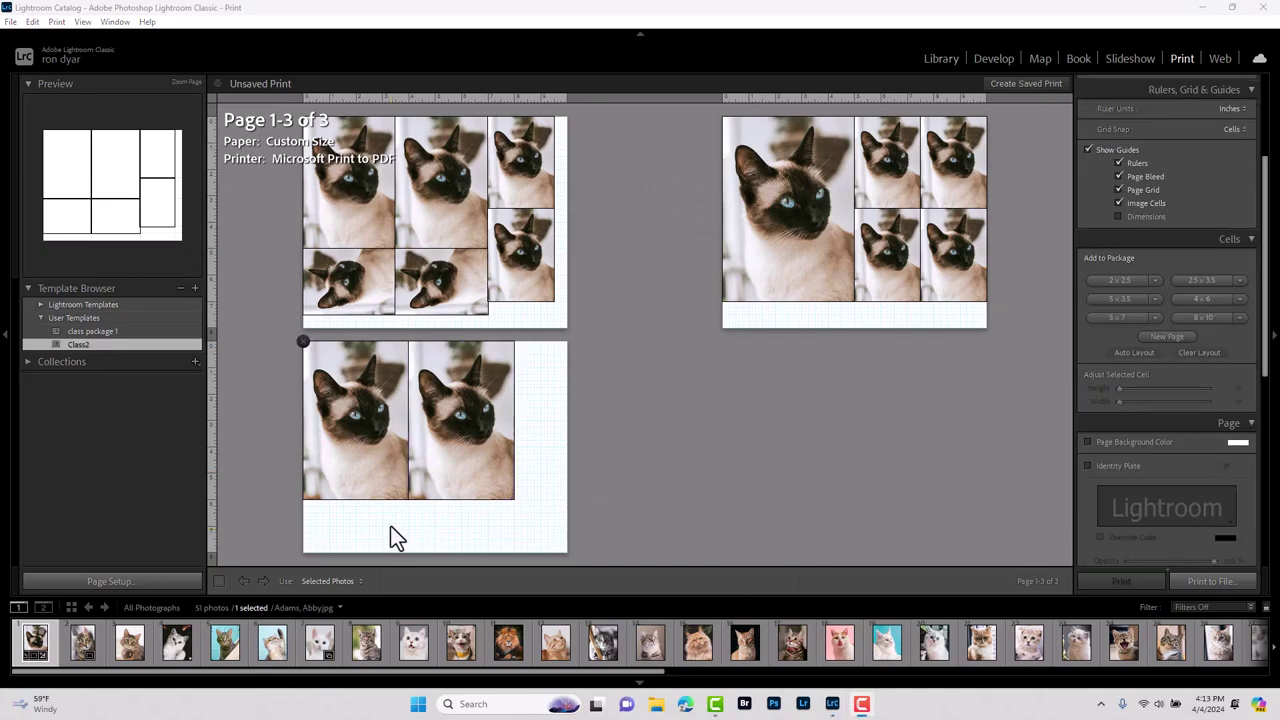
Rotate both 4x6 cells on page 3 to landscape orientation
left_click(458, 429)
right_click(458, 429)
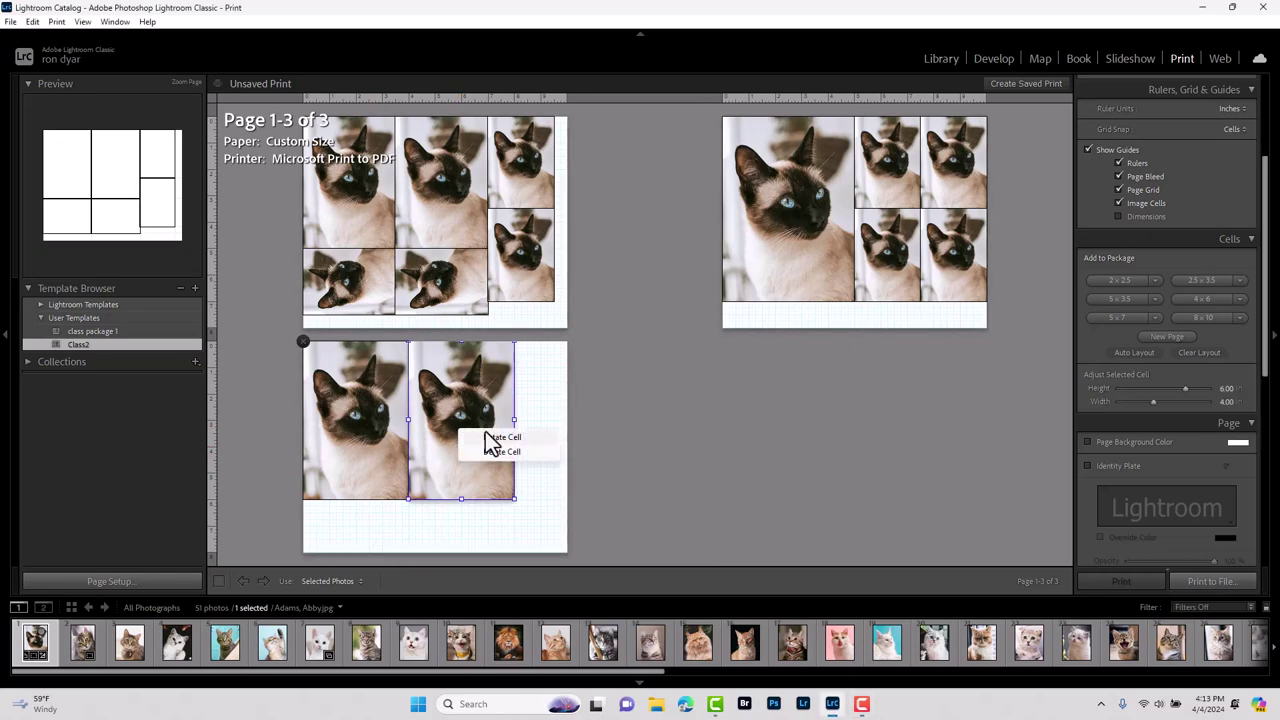
left_click(488, 437)
left_click(350, 455)
right_click(350, 455)
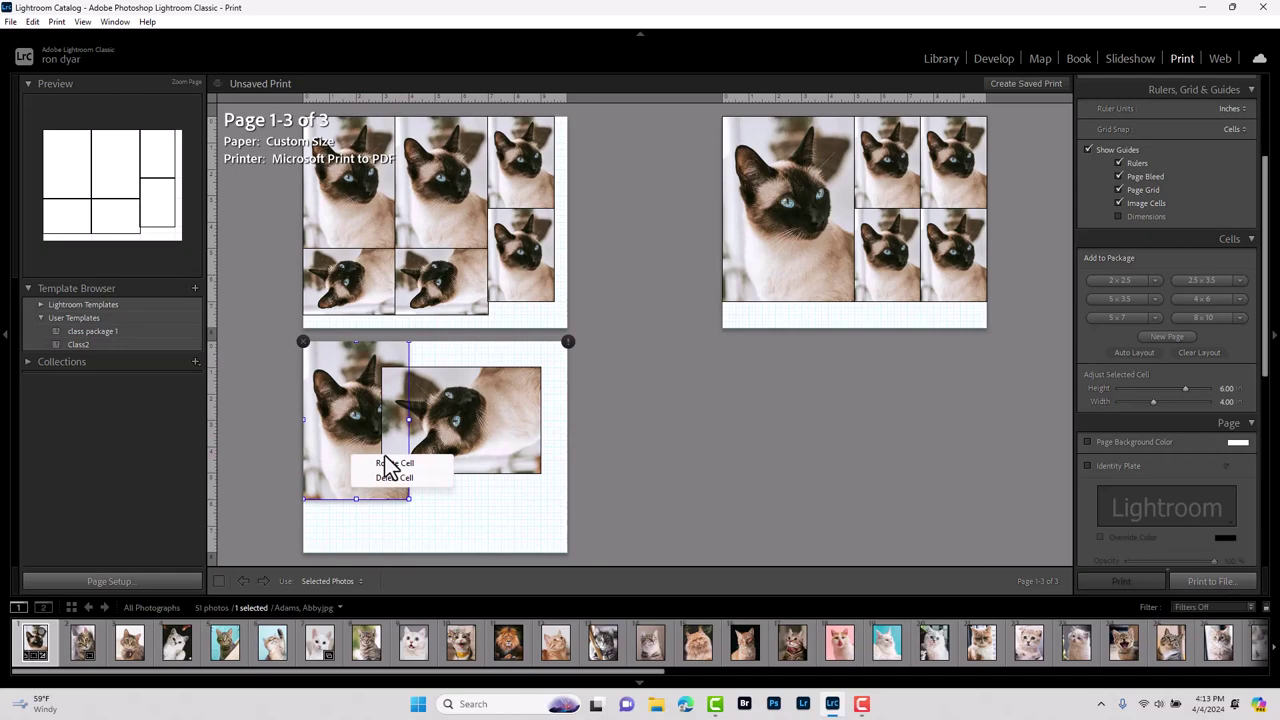
left_click(387, 464)
Stack the landscape 4x6 cells down page 3's left side and add another 4x6 cell
left_click_drag(504, 434, 411, 546)
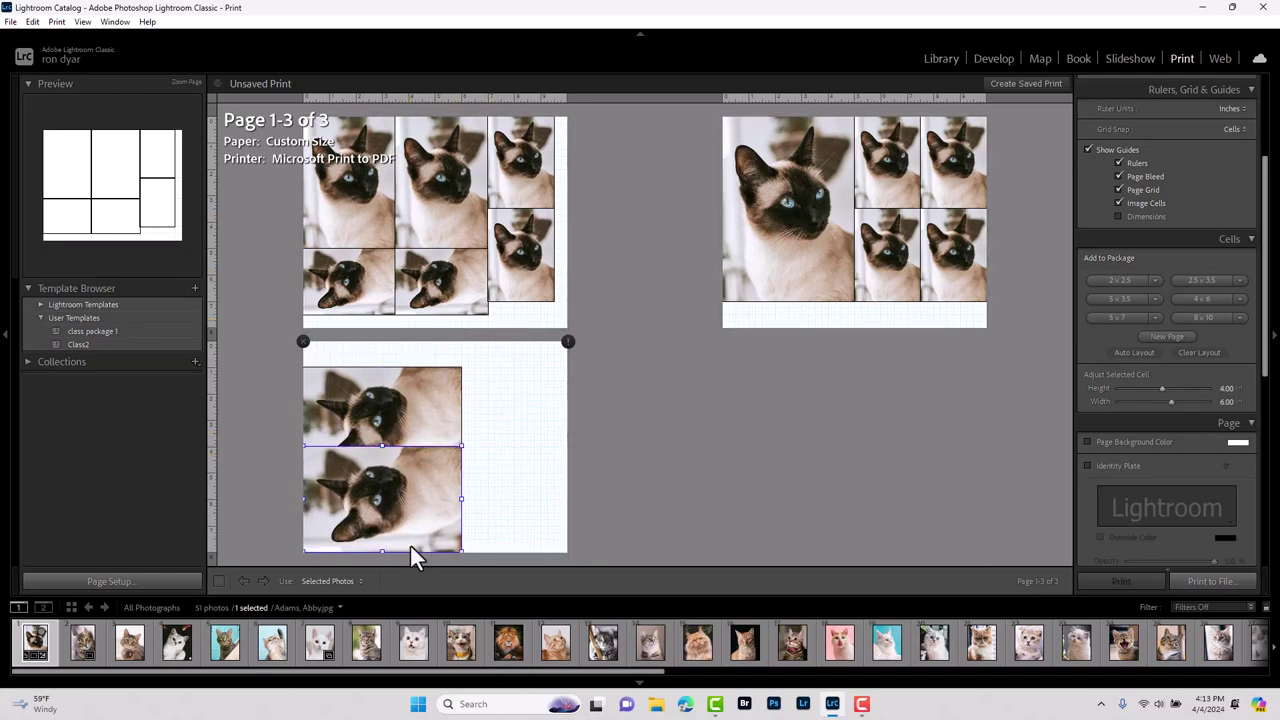
left_click_drag(401, 418, 400, 351)
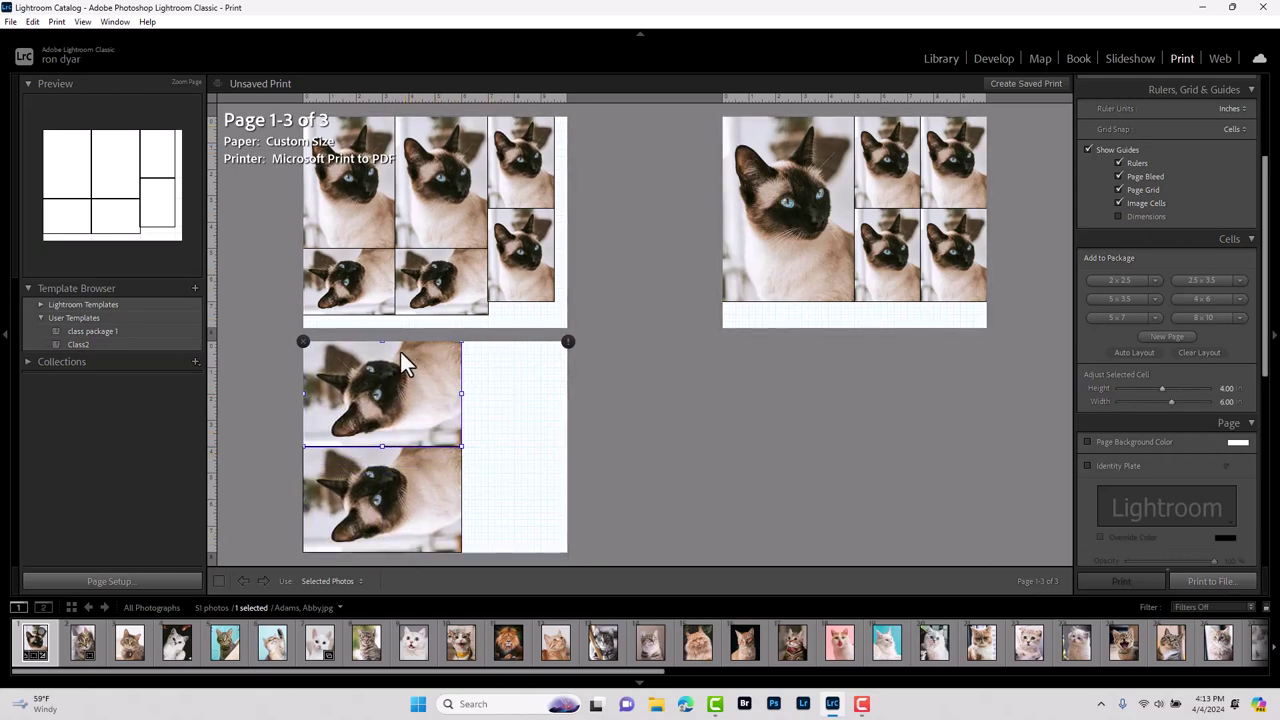
left_click(1213, 300)
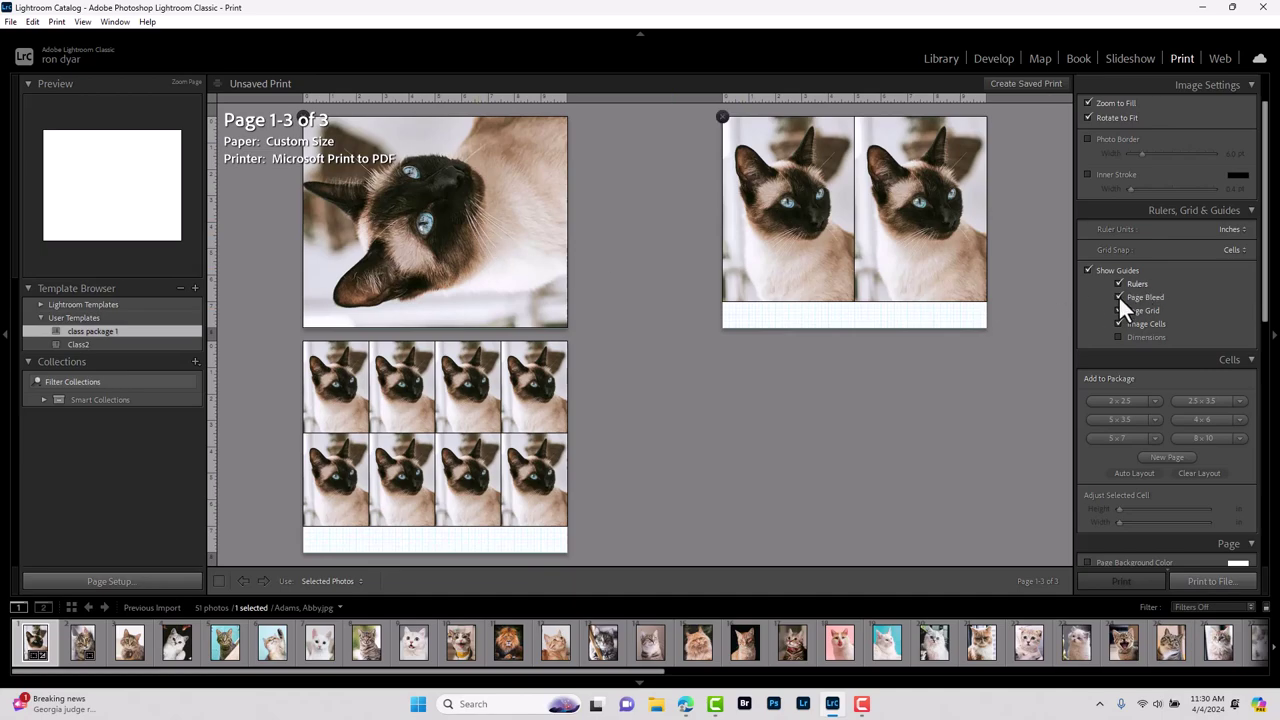
Add a fourth page filled with a single full-page 8x10 cat photo
left_click(1145, 454)
left_click(1184, 437)
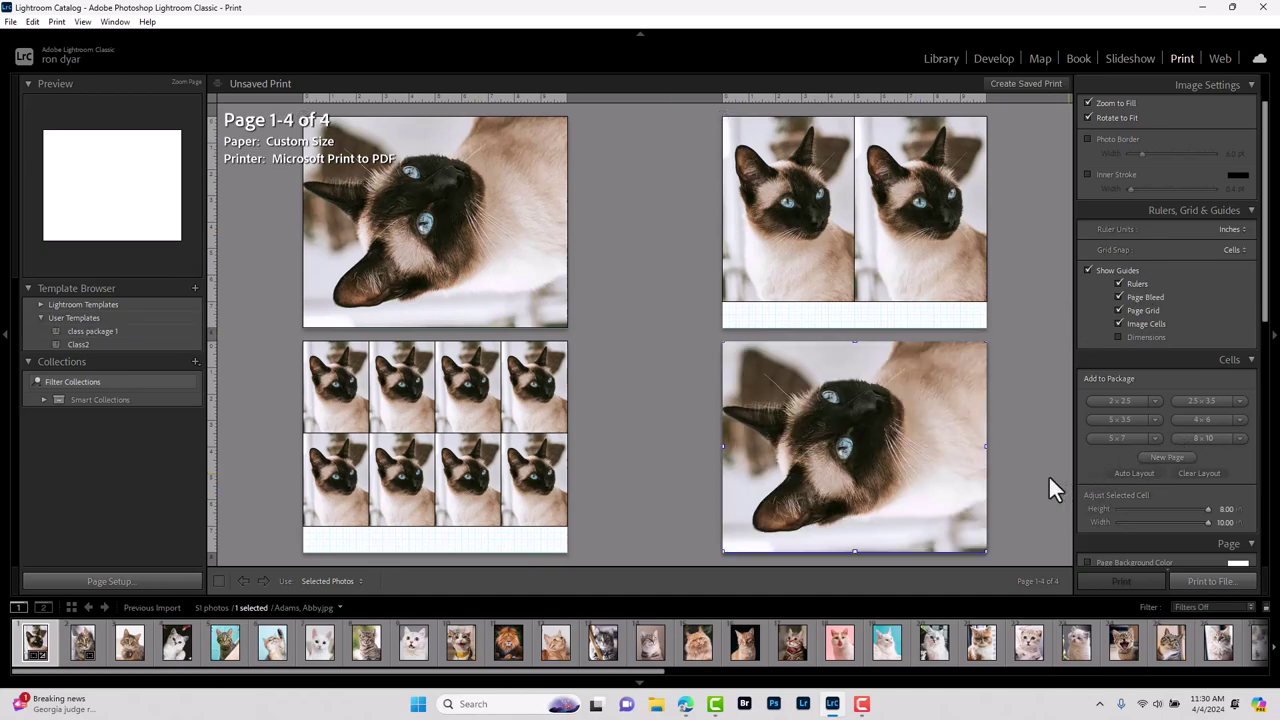
left_click(727, 336)
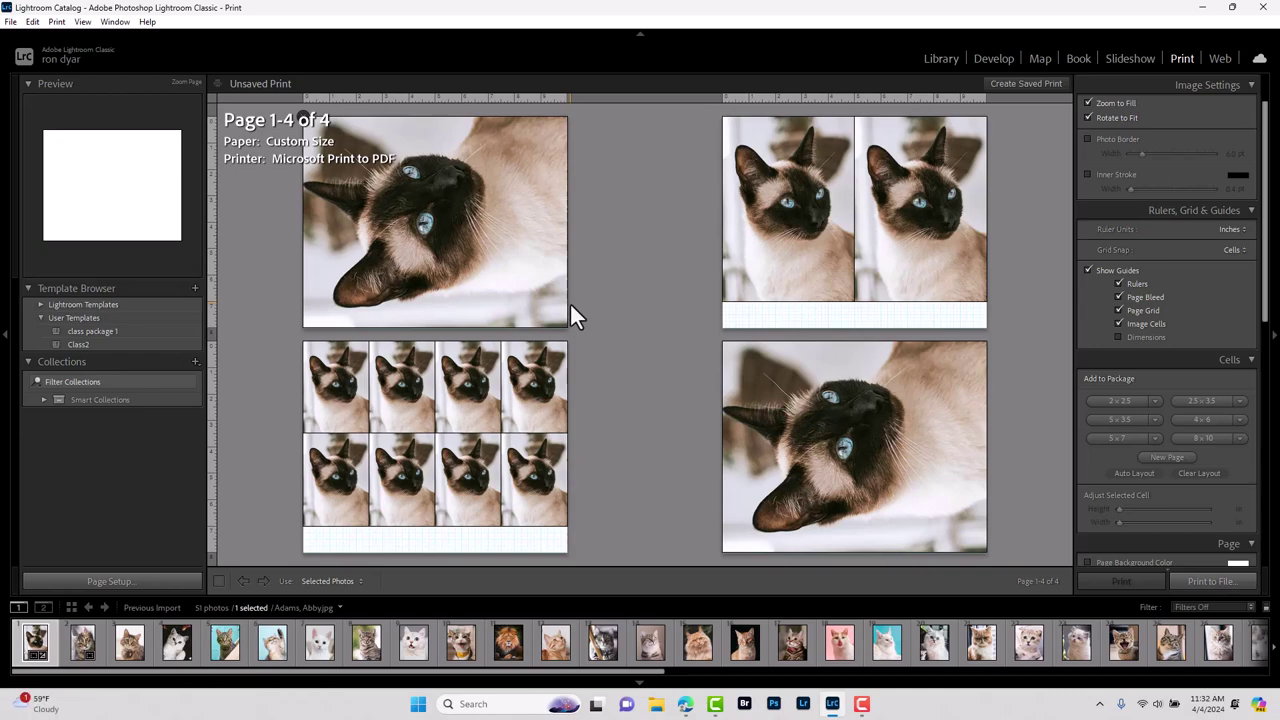
Select all 51 cat photos and print the 204-page package to the class 8x10's folder
key("ctrl+a")
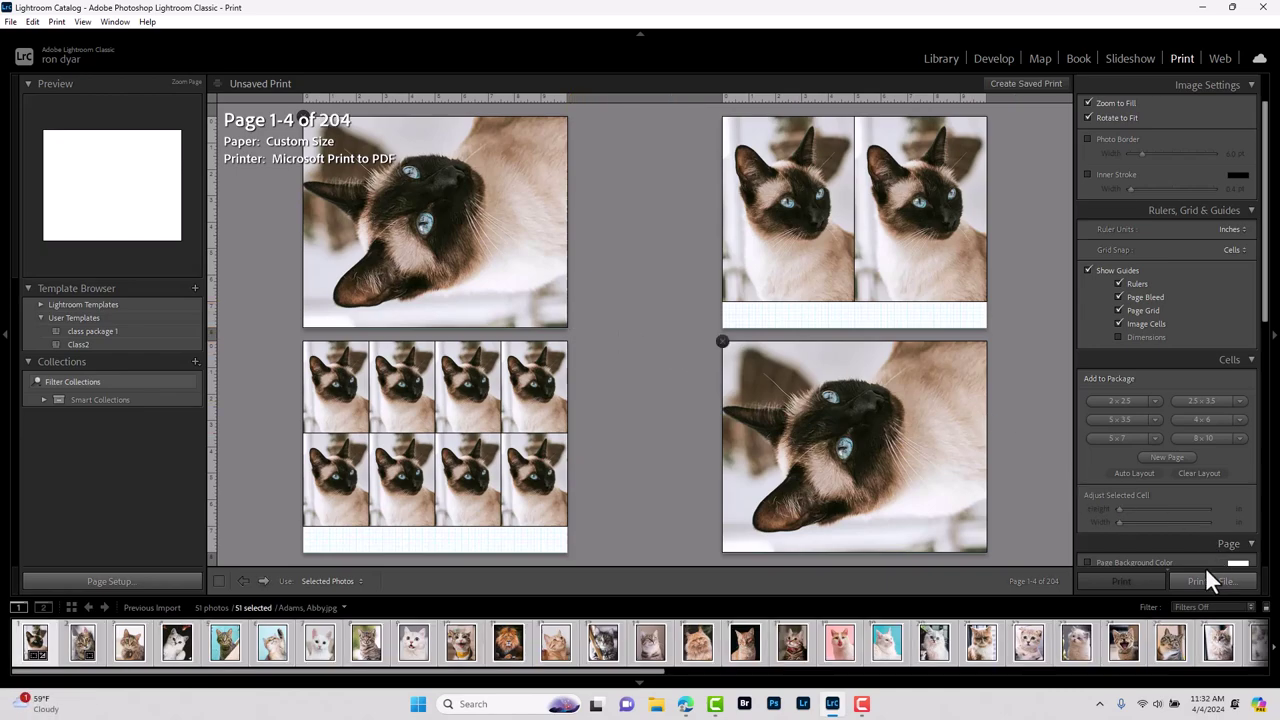
left_click(1203, 582)
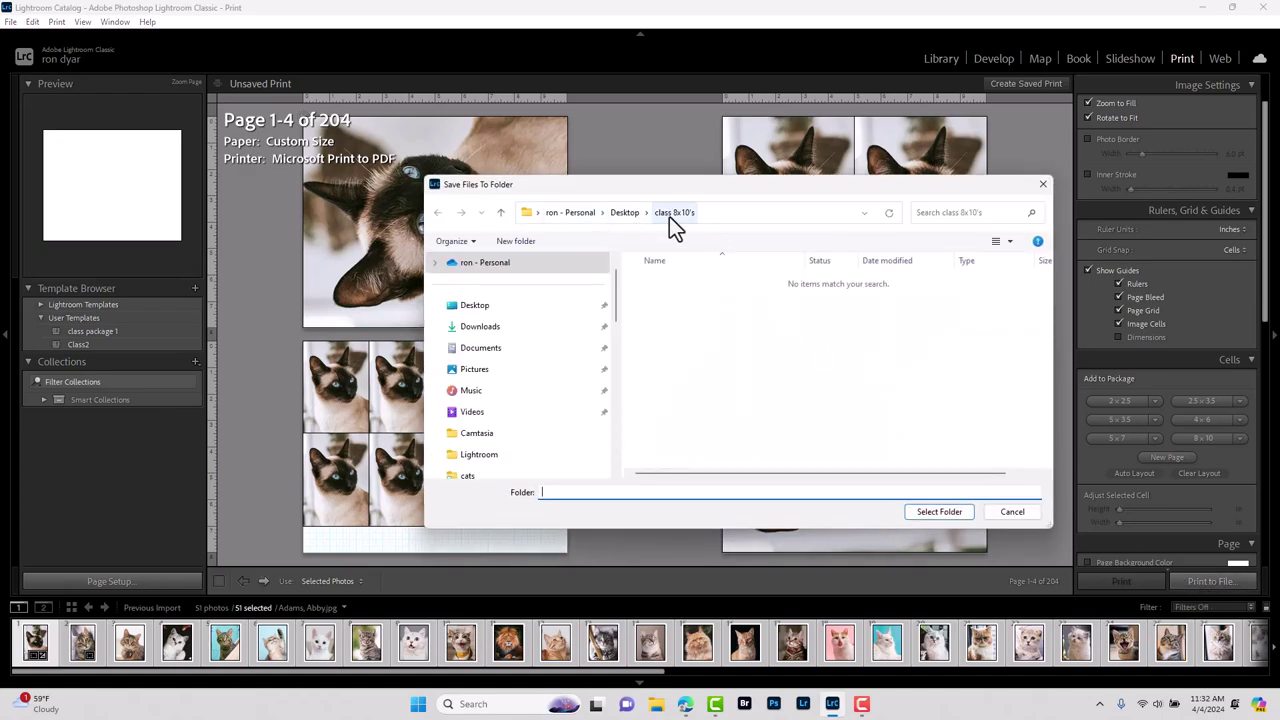
left_click(940, 513)
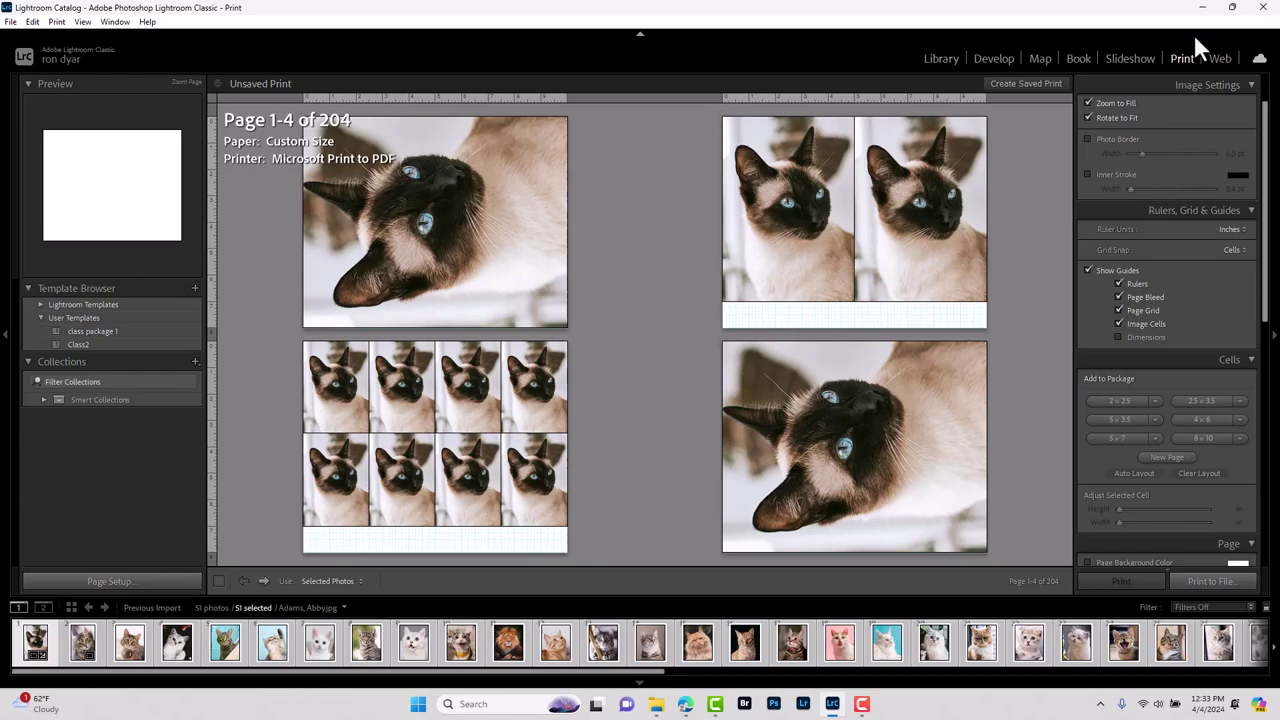
Review the 204 exported JPEGs in the class 8x10's folder, then close File Explorer
left_click(1203, 9)
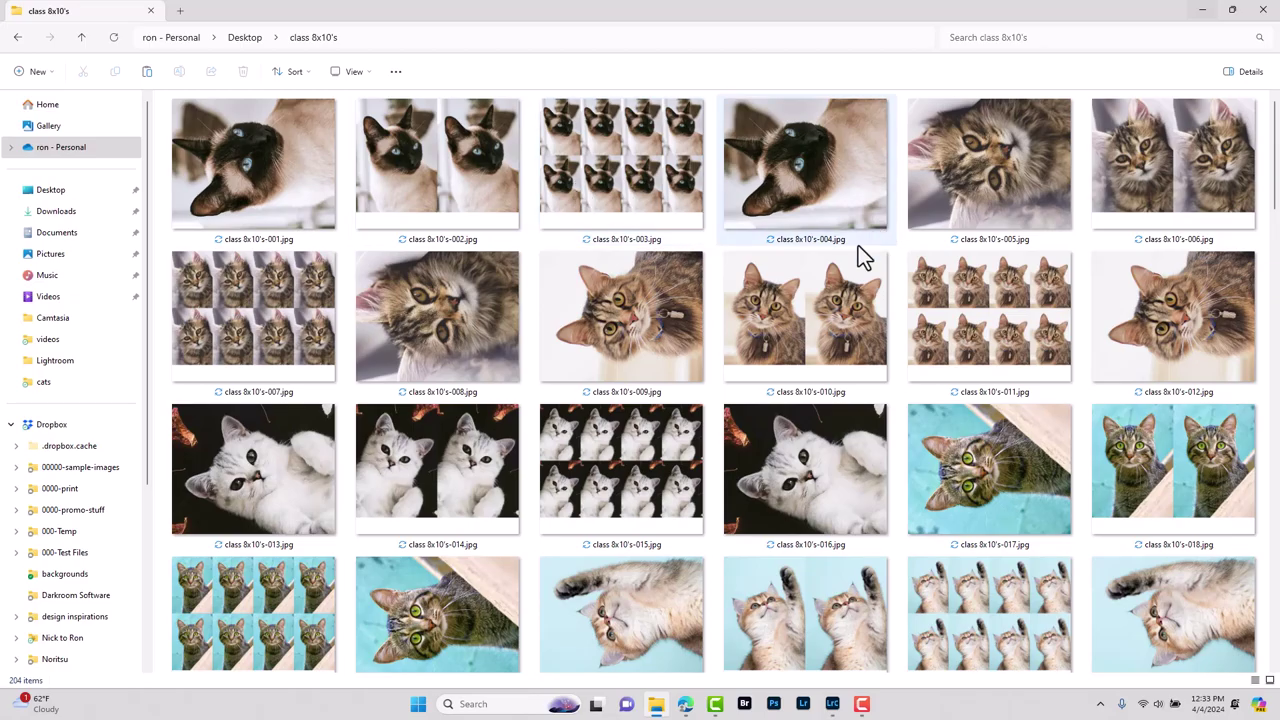
scroll(858, 245, "down", 8)
scroll(857, 243, "down", 20)
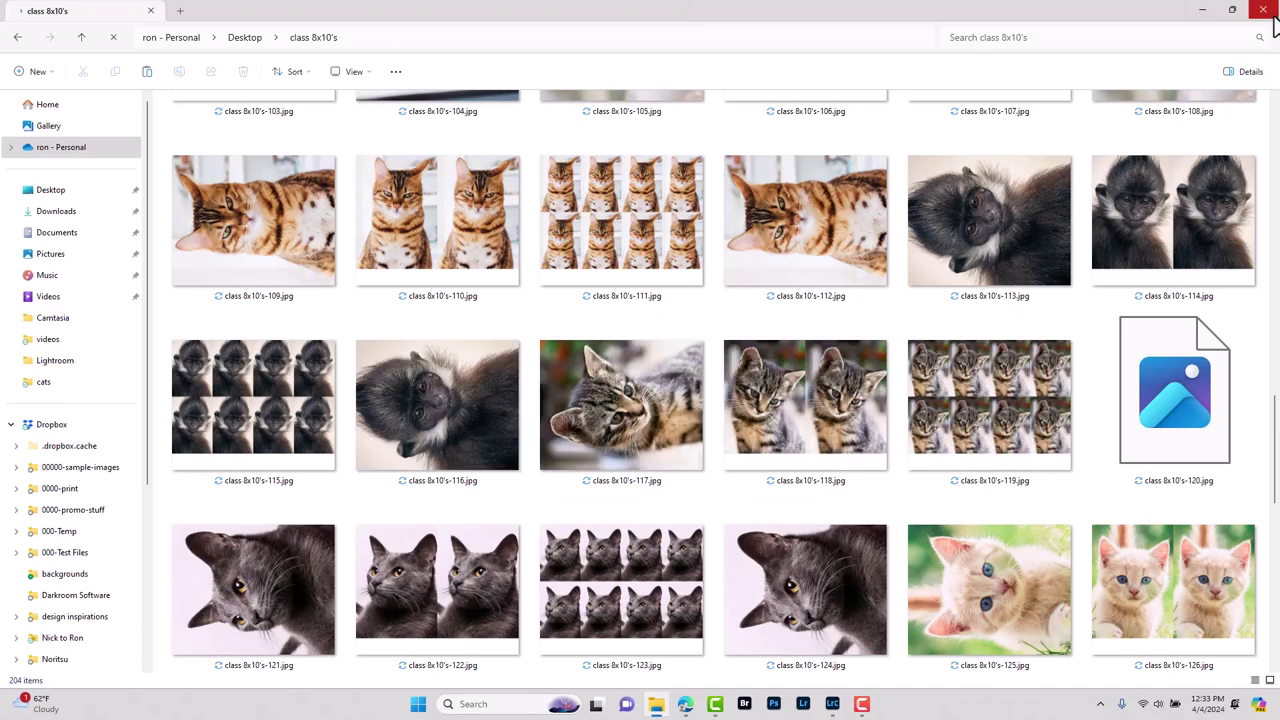
left_click(1262, 9)
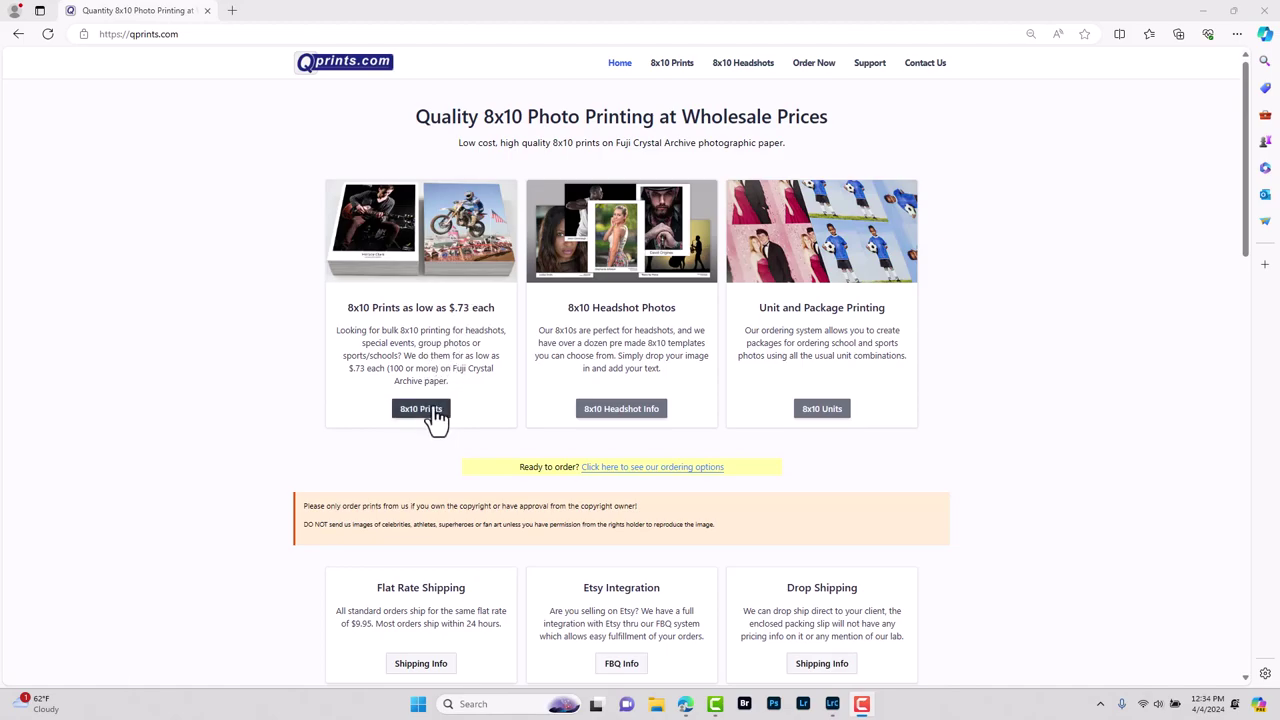
Start a Qprints Simple Order System batch order for 8x10 Luster prints
left_click(813, 66)
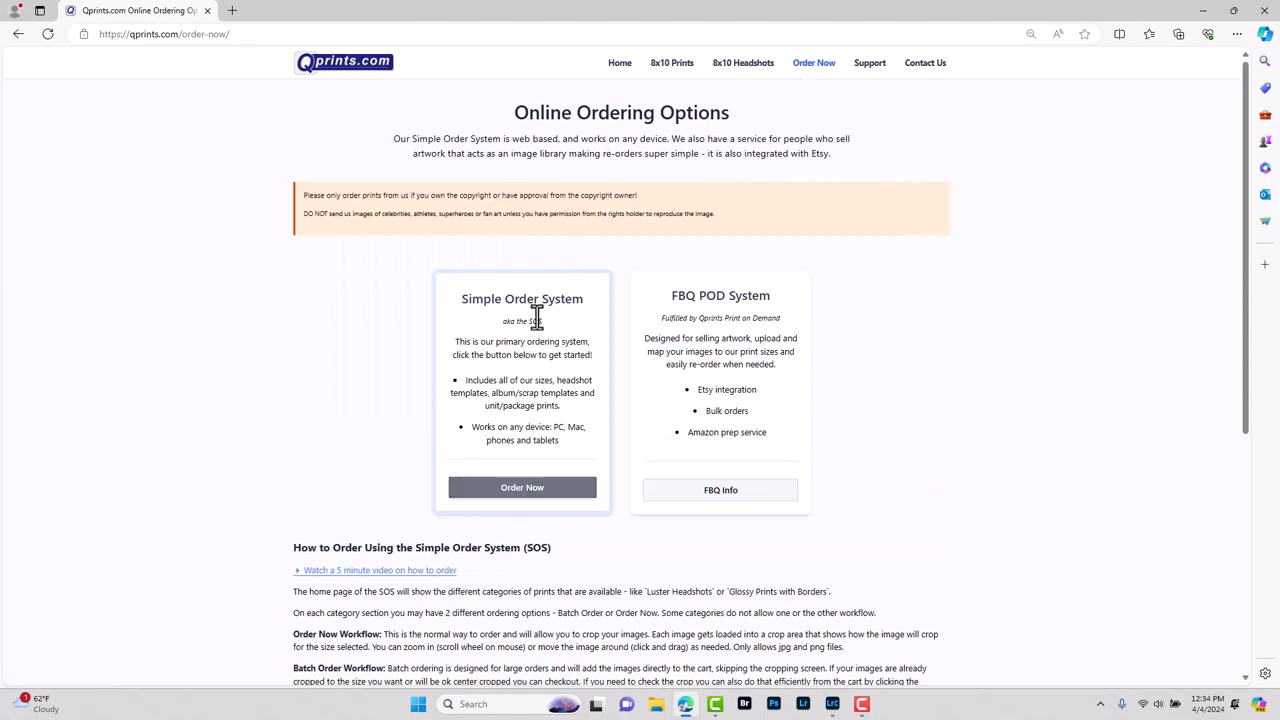
left_click(514, 490)
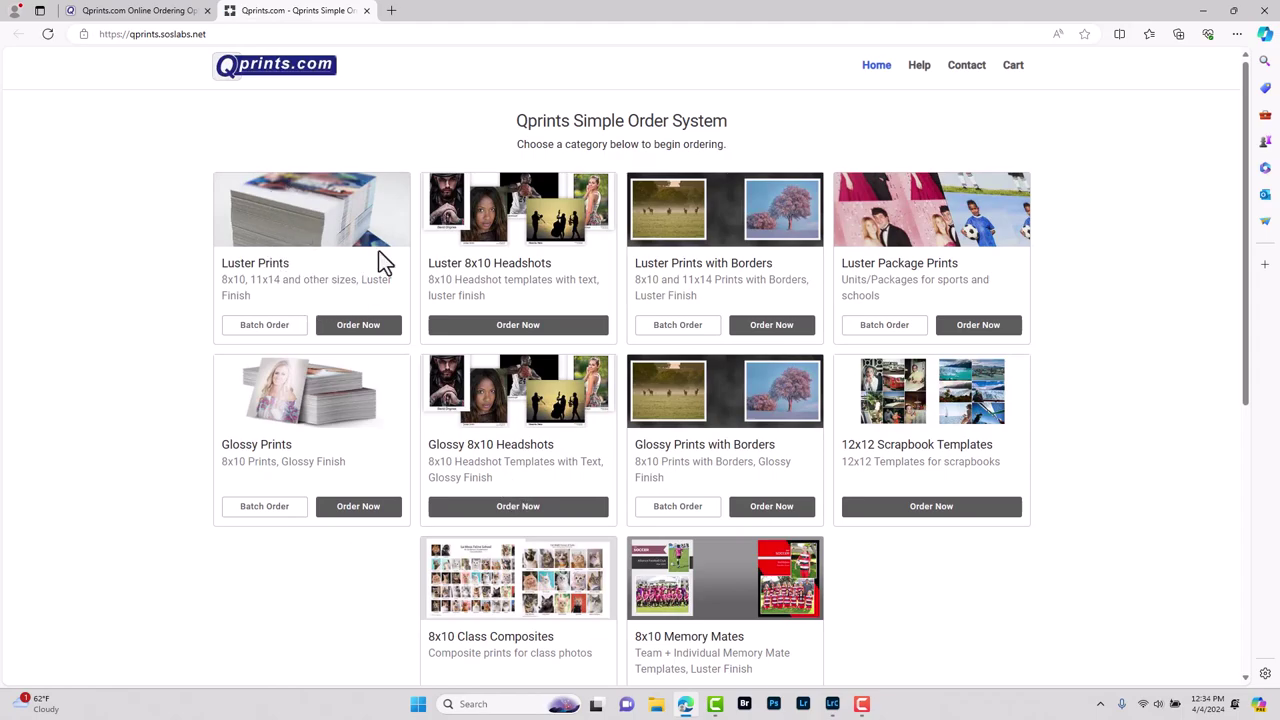
left_click(265, 338)
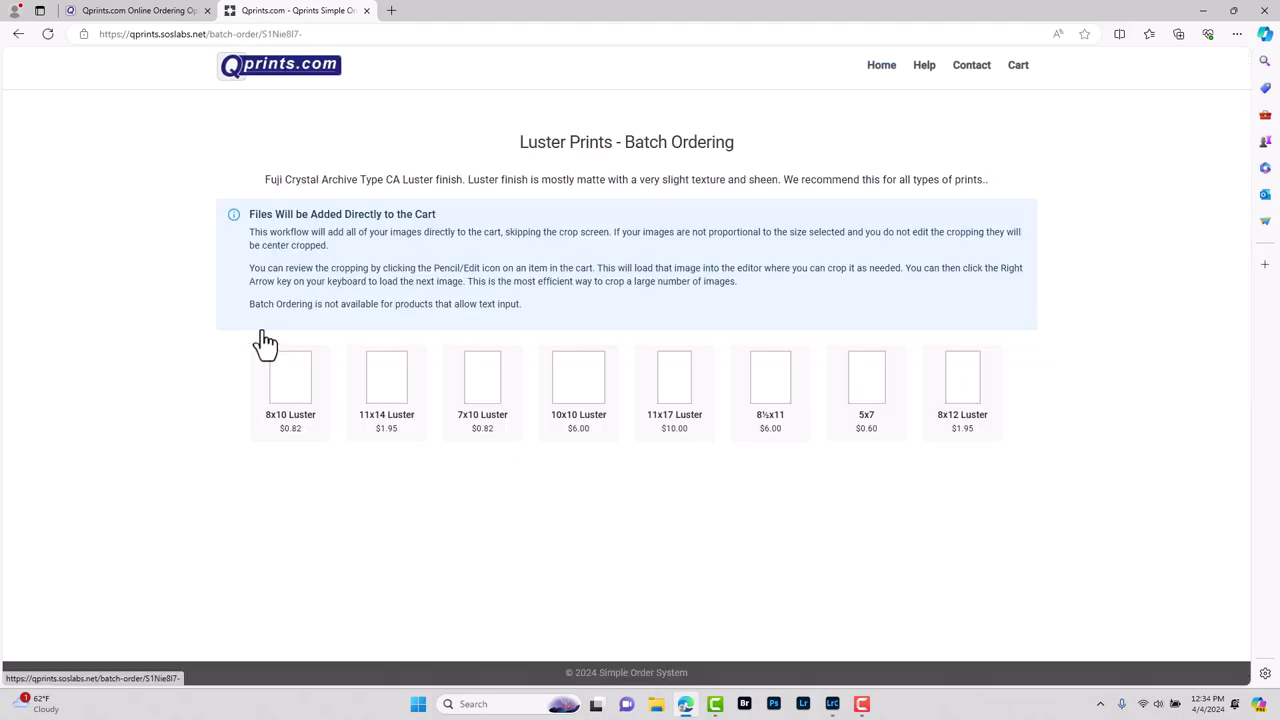
left_click(294, 385)
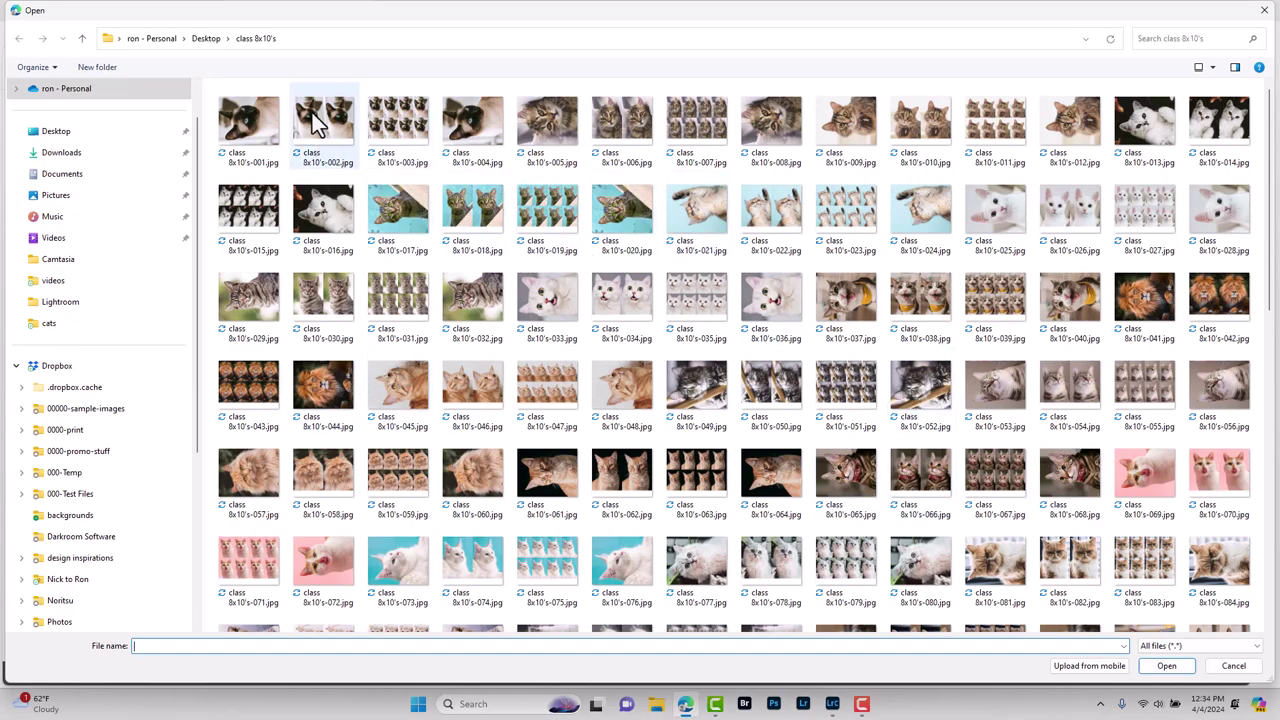
Upload all 204 class 8x10's files as 8x10 Luster prints ($148.92) and start checkout
left_click(257, 109)
key("ctrl+a")
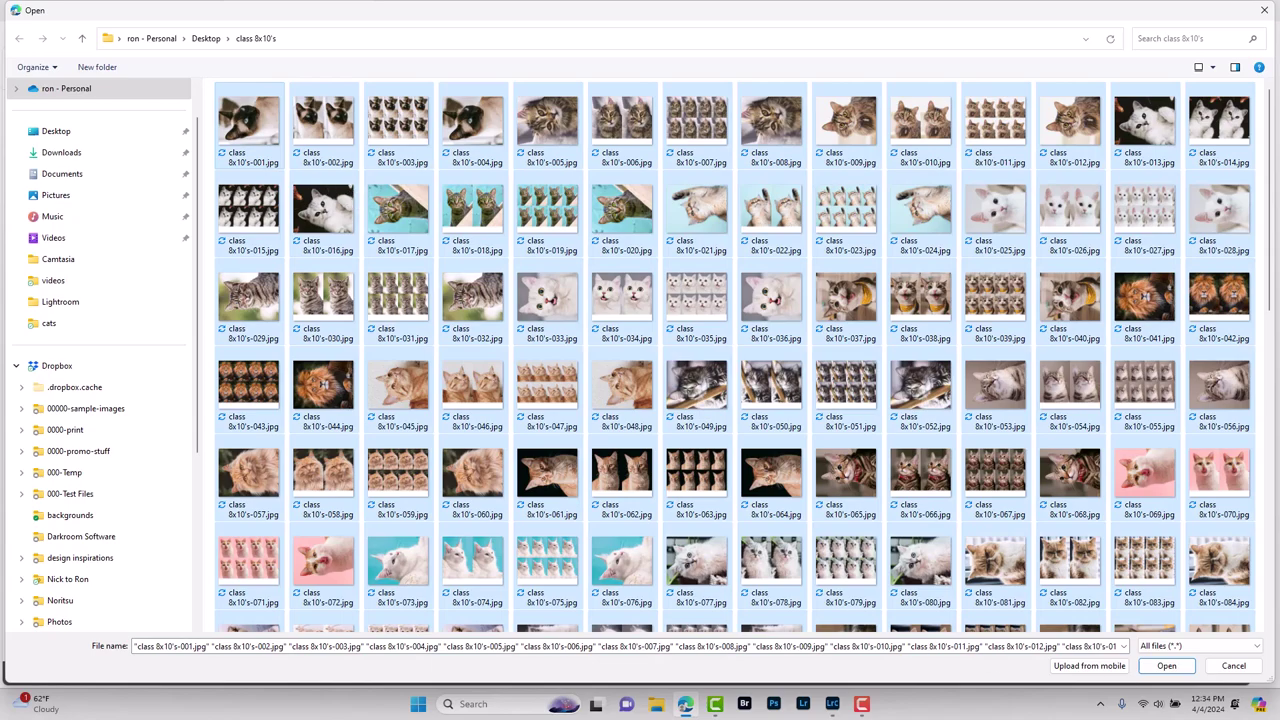
left_click(1182, 664)
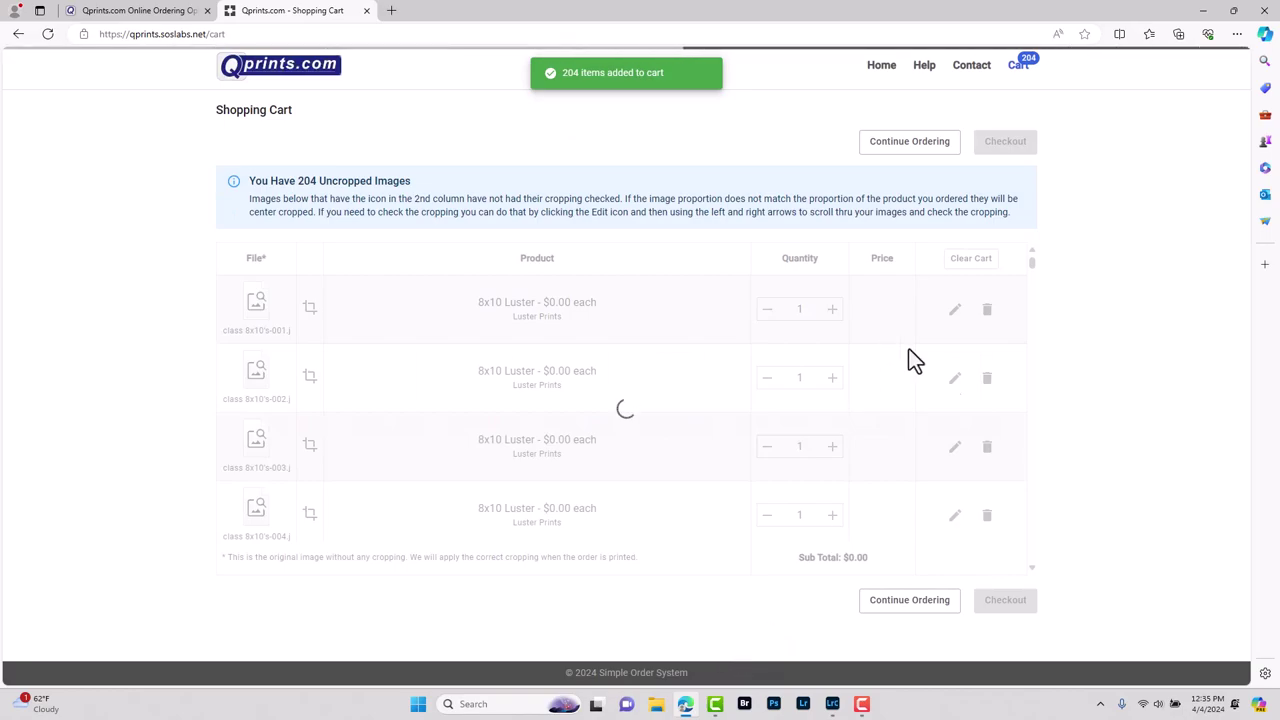
left_click(1005, 598)
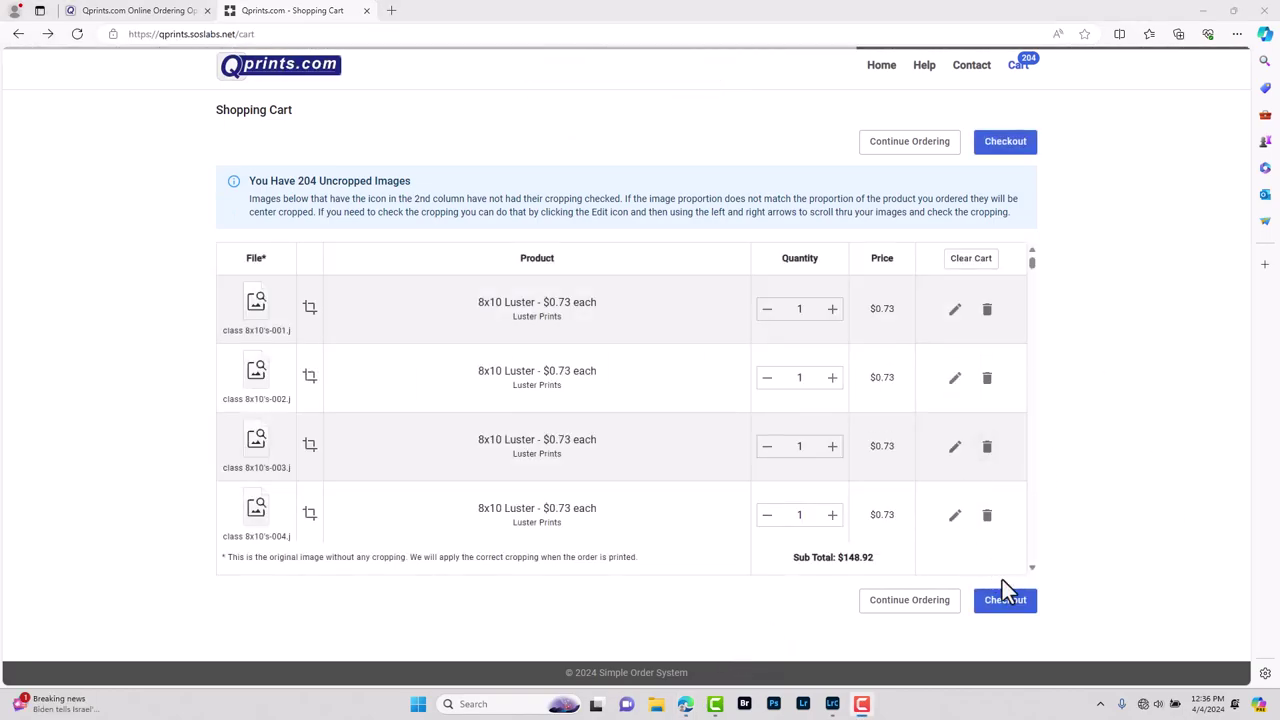